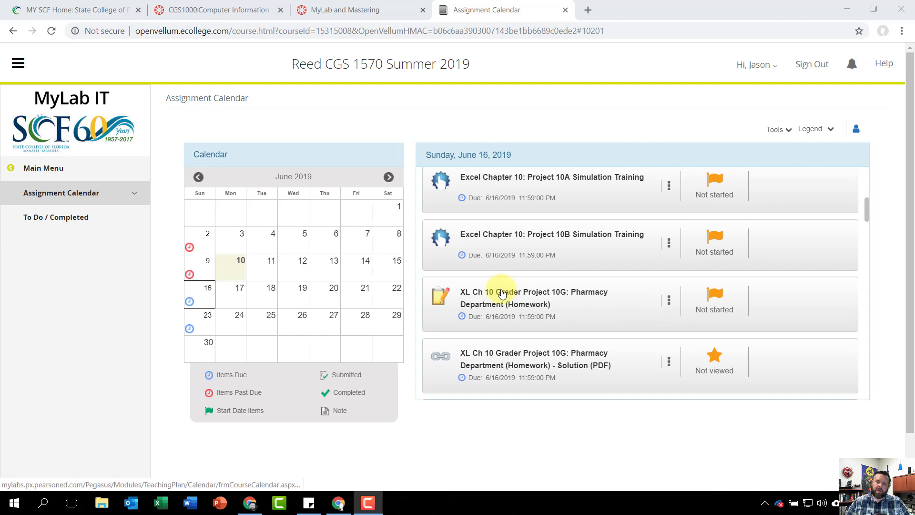
Step: Open the XL Ch 10 Grader Project 10G: Pharmacy Department homework and download its instructions, student workbook, CSV and Access starting files
left_click(502, 290)
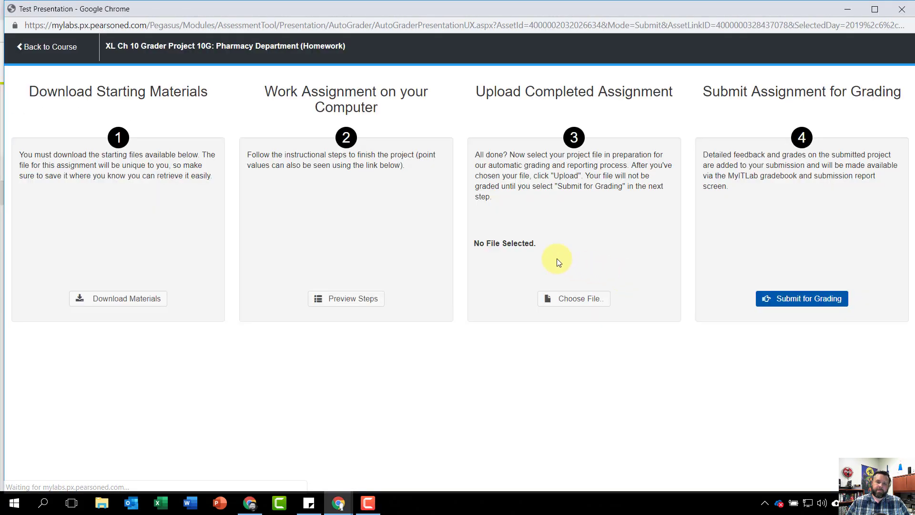
left_click(147, 301)
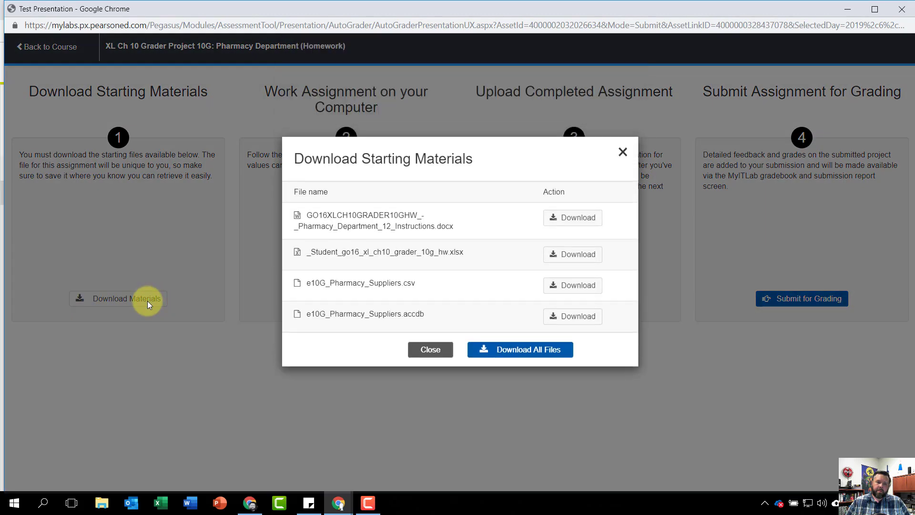
left_click(573, 220)
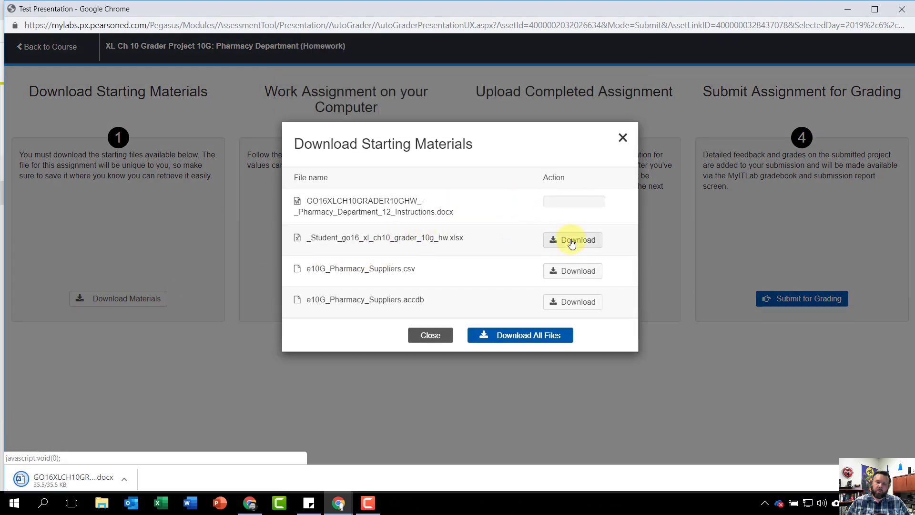
left_click(573, 242)
left_click(574, 268)
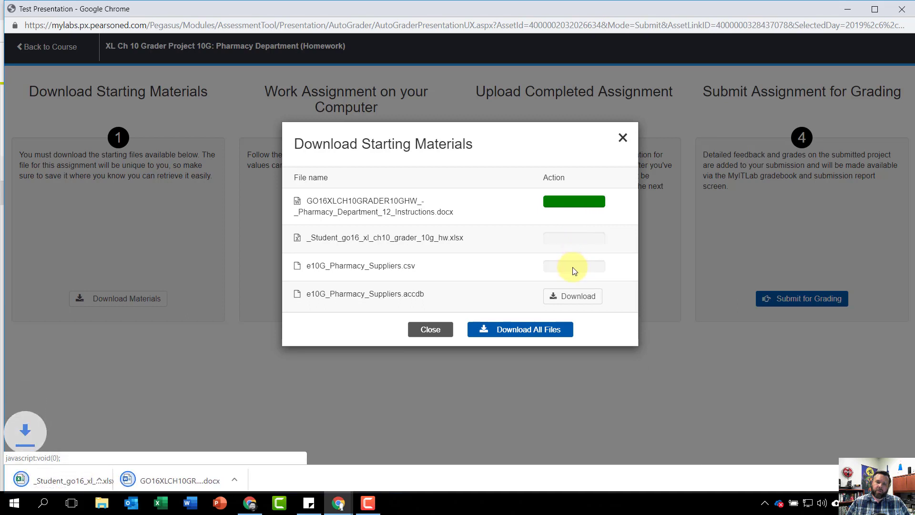
left_click(576, 297)
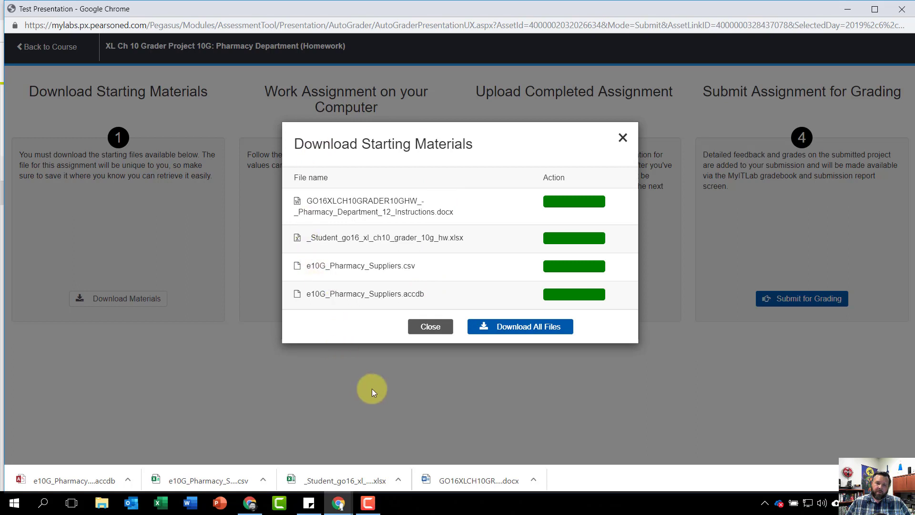
Step: Open the downloaded Word instructions and the Excel student workbook with editing enabled, moving the instructions window aside
left_click(477, 480)
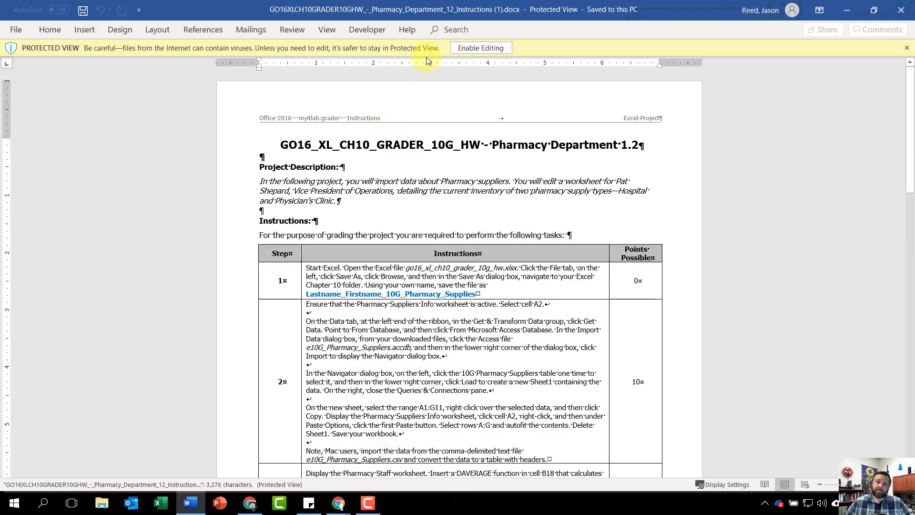
left_click(479, 48)
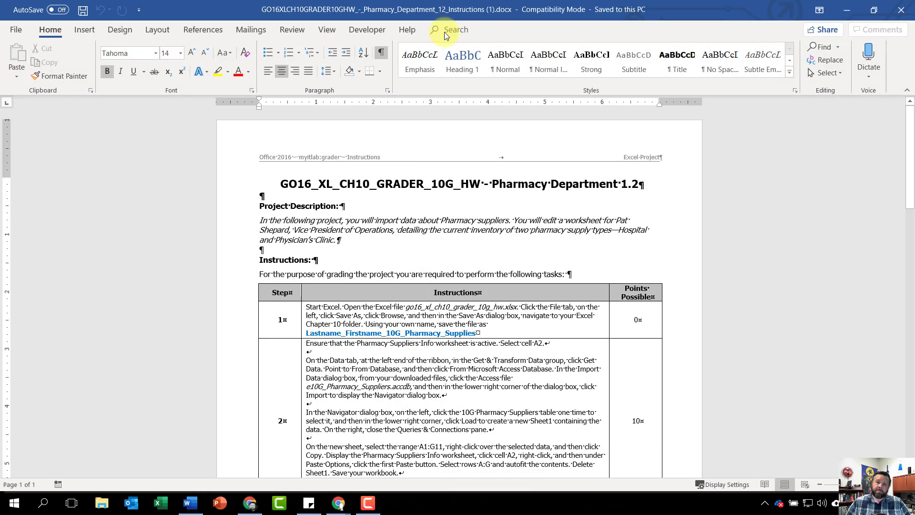
left_click_drag(445, 10, 0, 229)
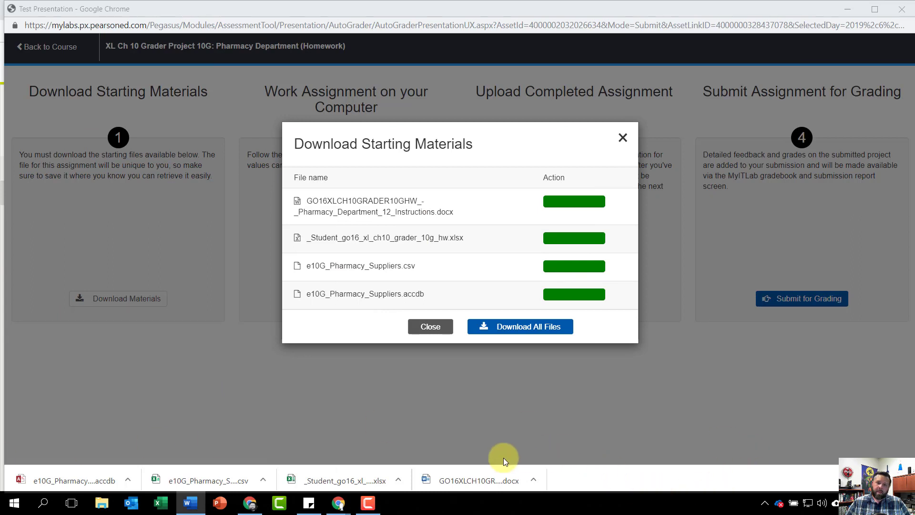
left_click(328, 479)
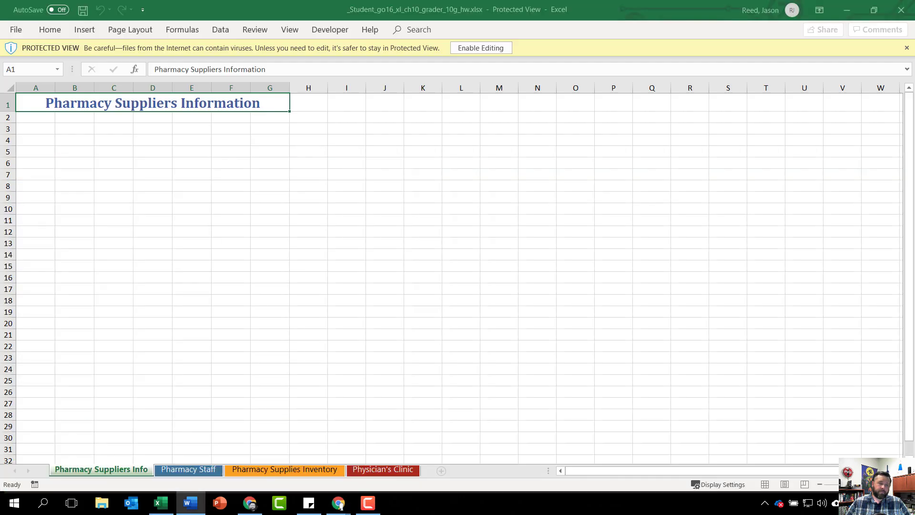
left_click(475, 47)
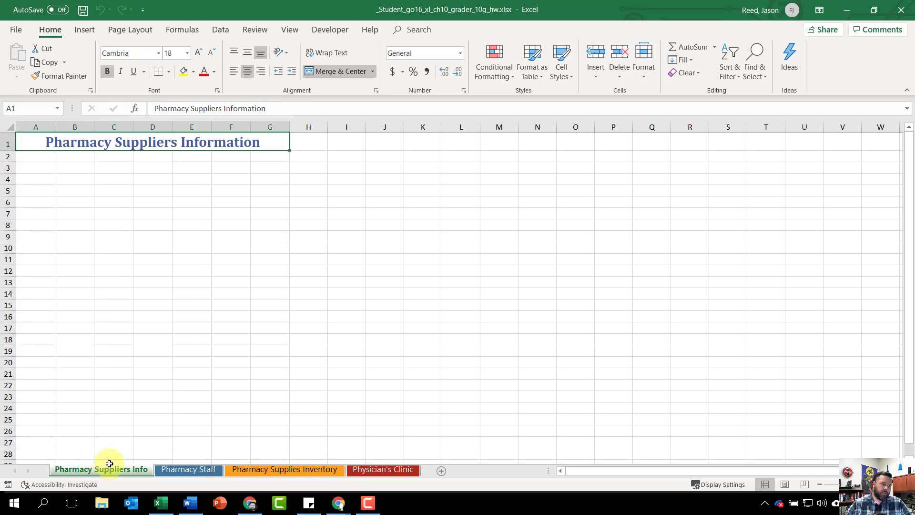
Step: With cell A2 of Pharmacy Suppliers Info selected, start a Microsoft Access database import of e10G_Pharmacy_Suppliers.accdb from the Downloads folder
left_click(38, 156)
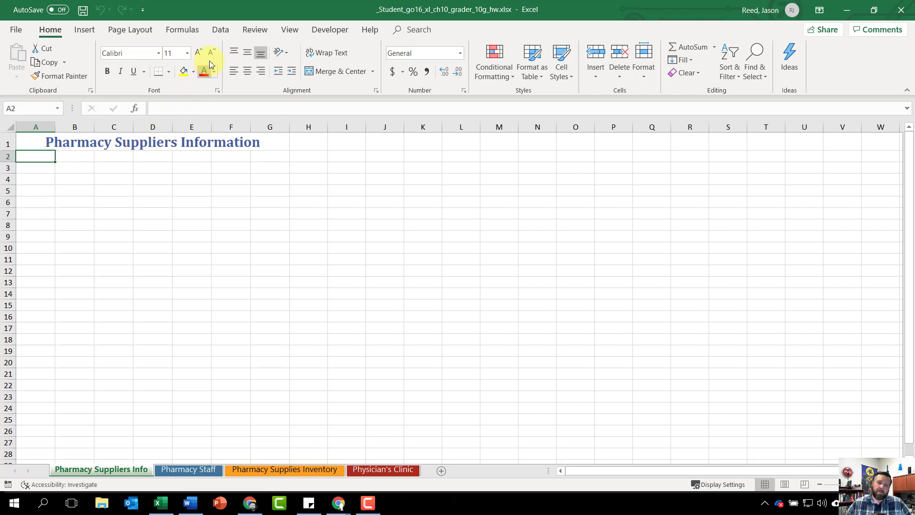
left_click(221, 30)
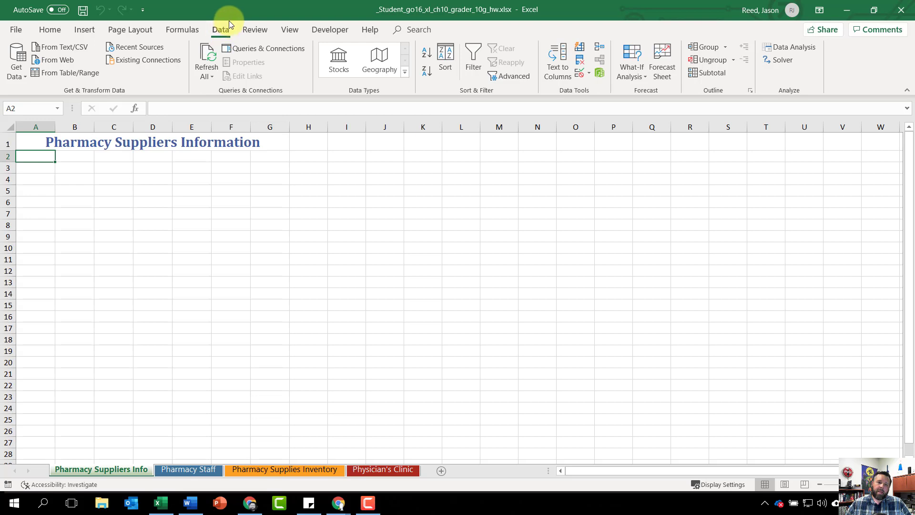
left_click(16, 72)
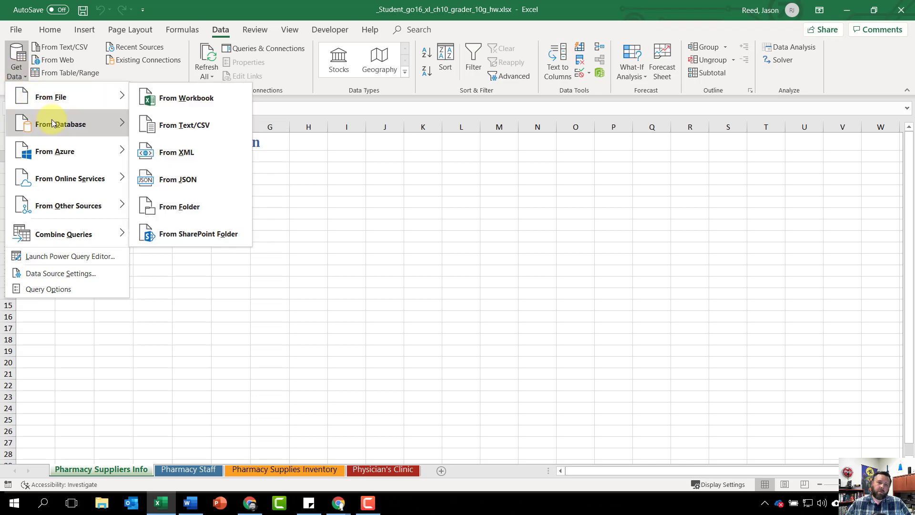
mouse_move(59, 123)
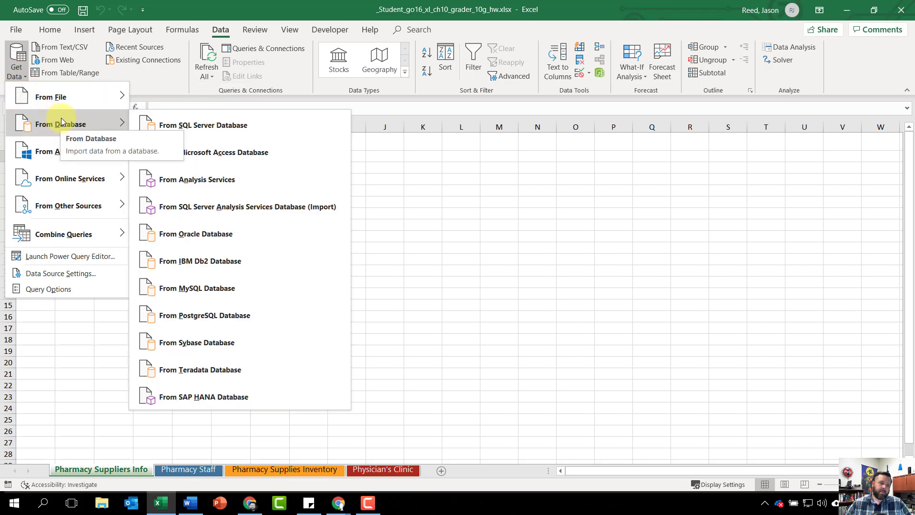
left_click(217, 151)
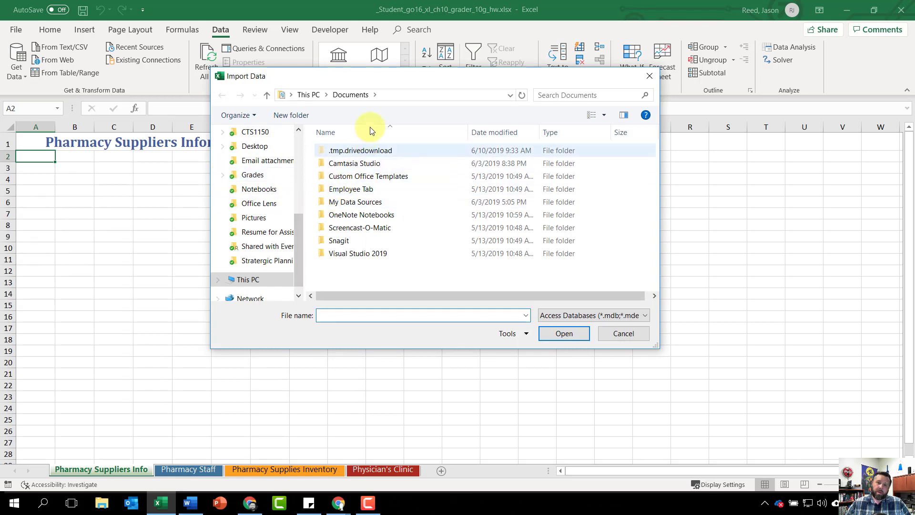
left_click_drag(341, 232, 292, 223)
left_click_drag(298, 224, 282, 146)
left_click(253, 160)
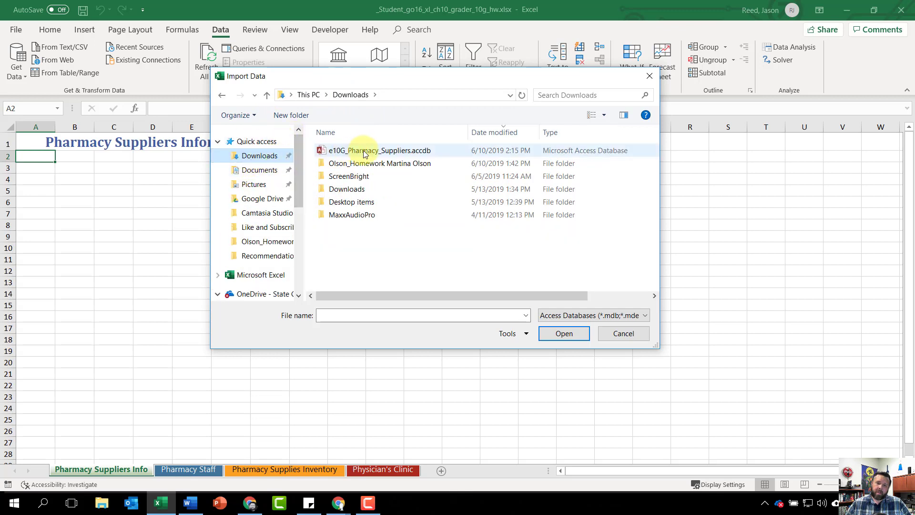
left_click(390, 151)
left_click(565, 334)
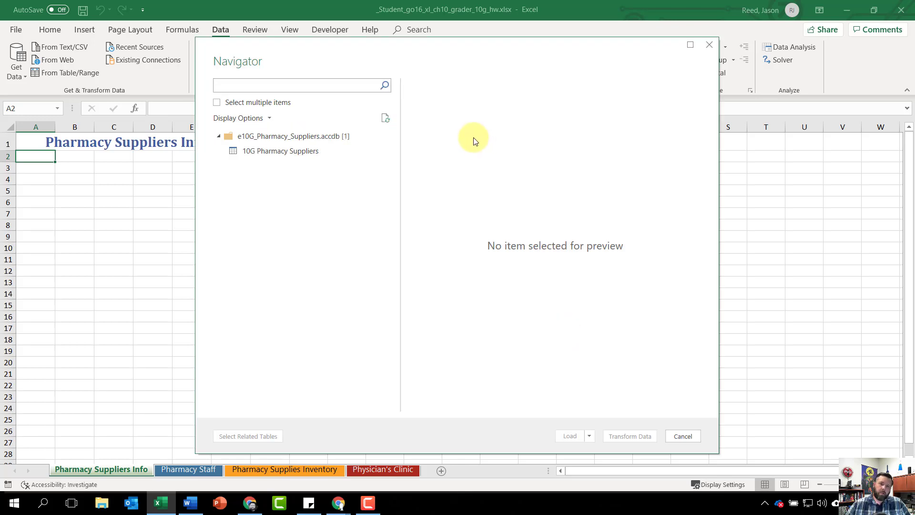
Step: Load the 10G Pharmacy Suppliers table into a new sheet and close the Queries & Connections pane
left_click(301, 153)
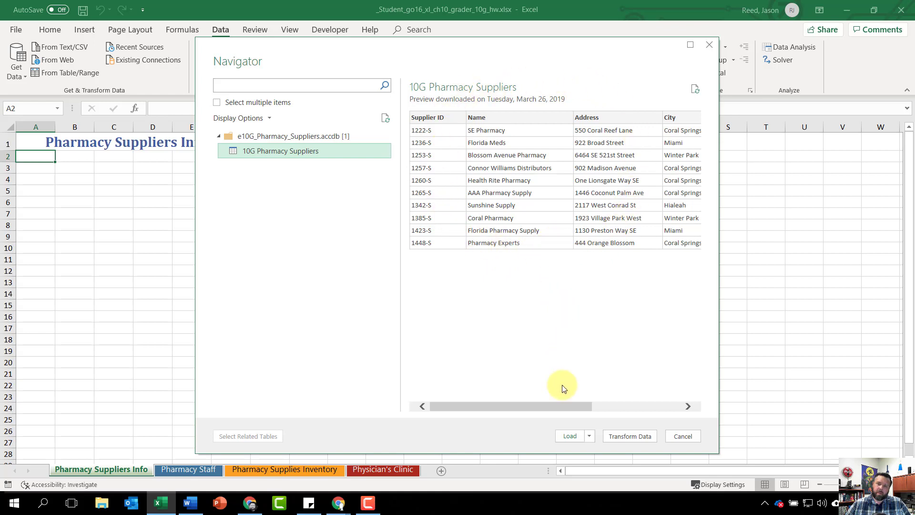
left_click(570, 436)
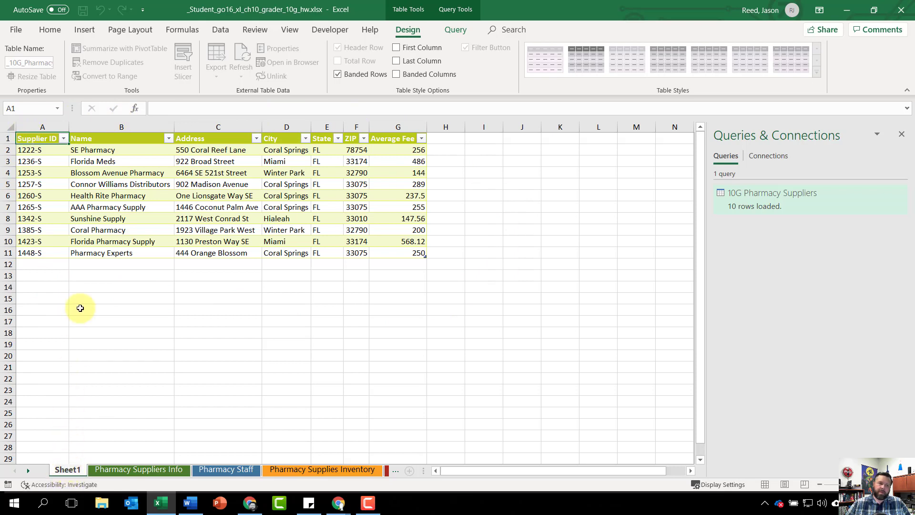
left_click(902, 134)
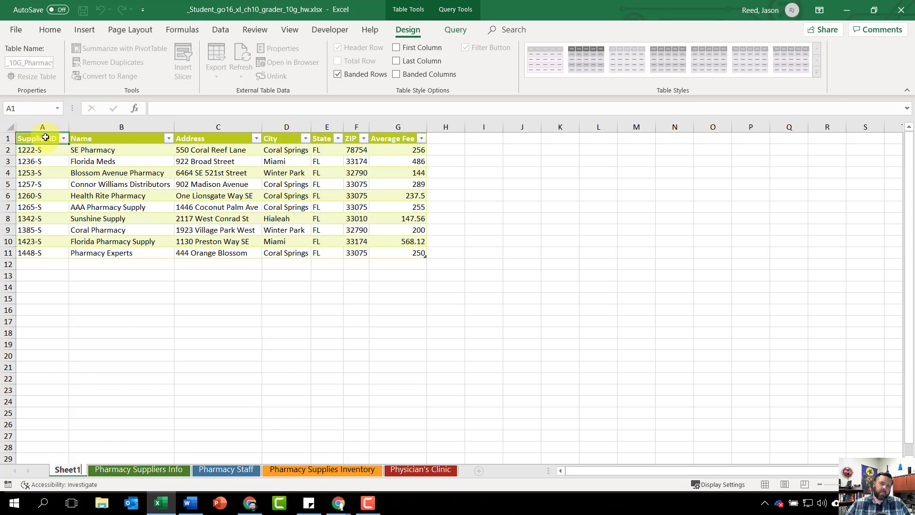
Step: Copy the imported range A1:G11 to cell A2 of the Pharmacy Suppliers Info sheet and autofit columns A:G
left_click_drag(42, 138, 423, 253)
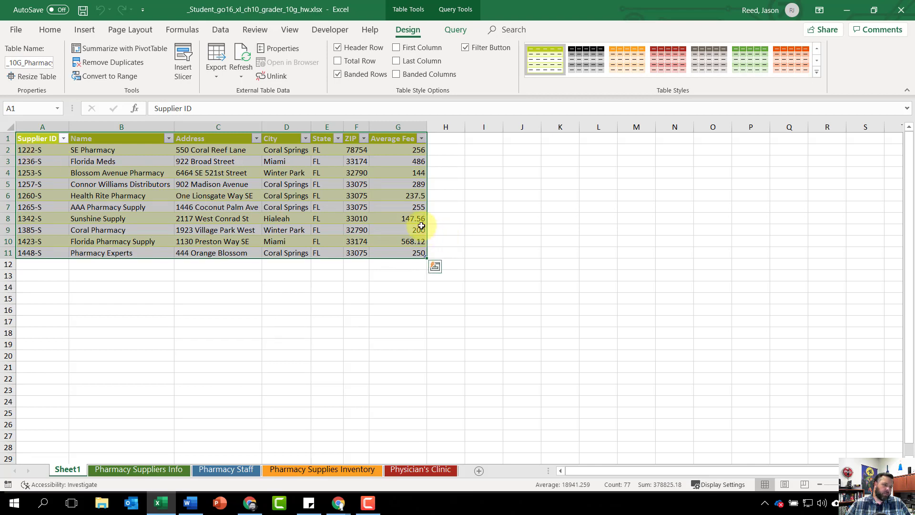
right_click(135, 161)
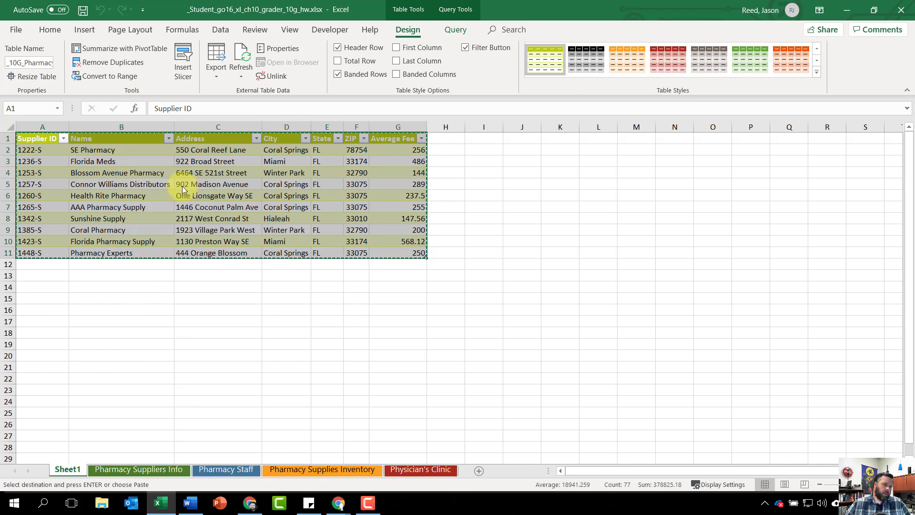
left_click(136, 471)
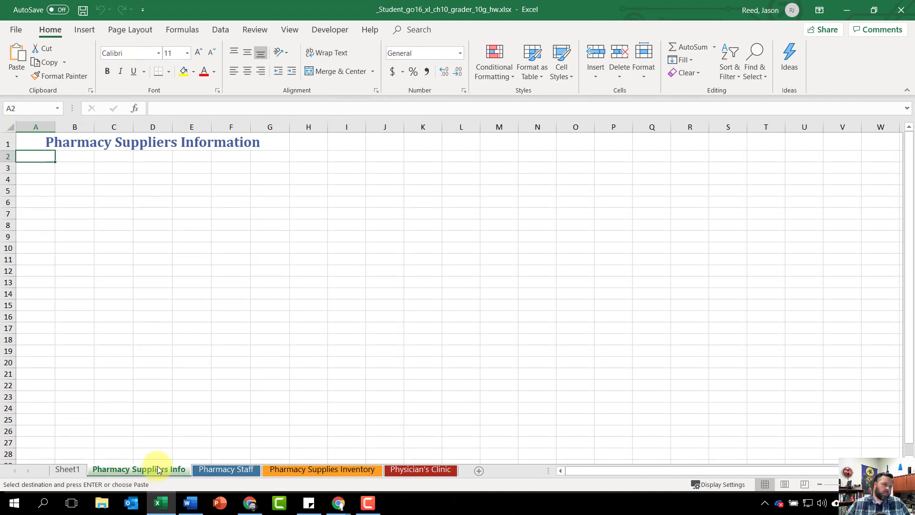
right_click(41, 155)
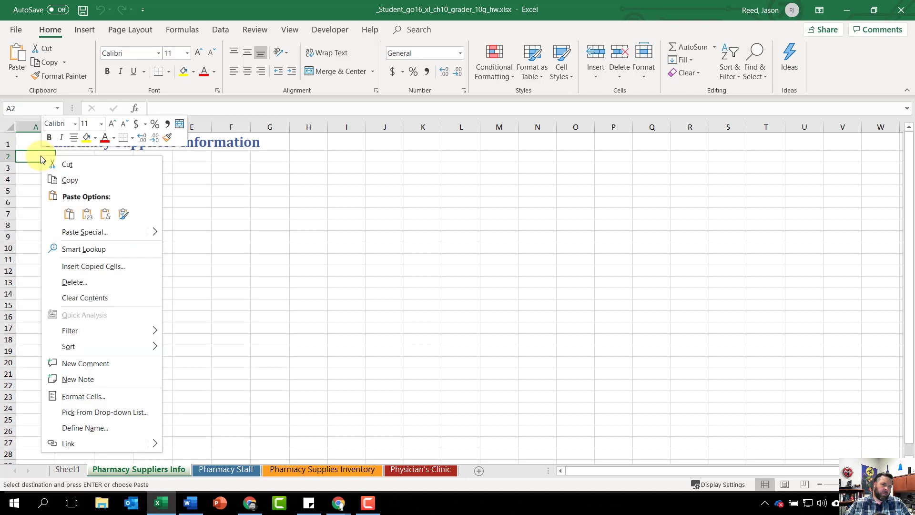
left_click(70, 216)
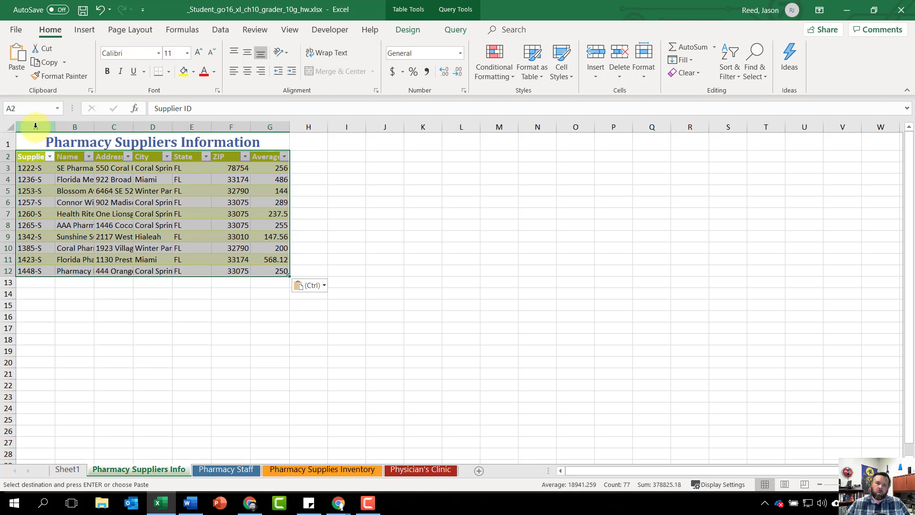
left_click_drag(35, 126, 270, 117)
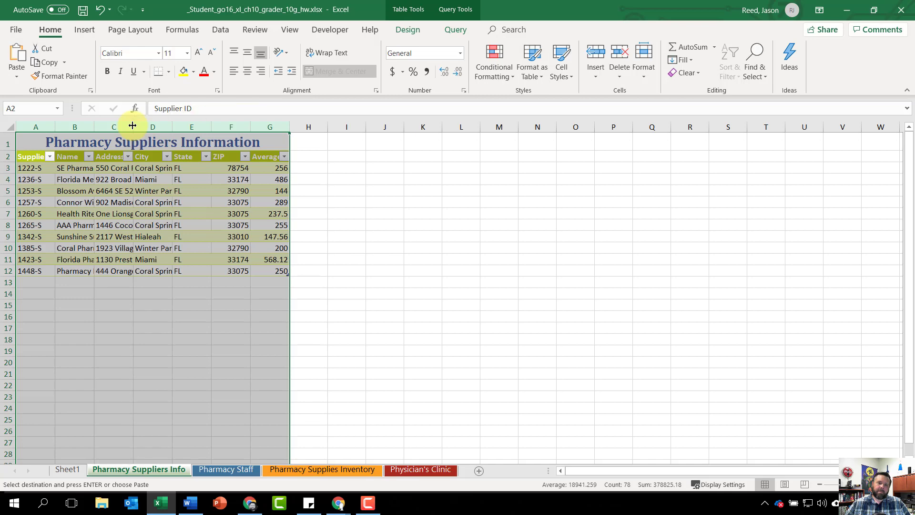
double_click(132, 125)
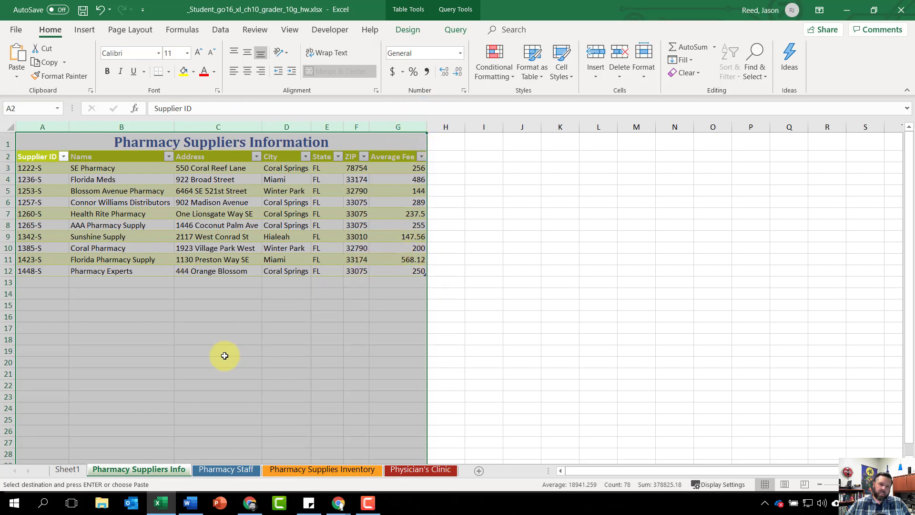
Step: Delete Sheet1 from the workbook permanently
right_click(65, 470)
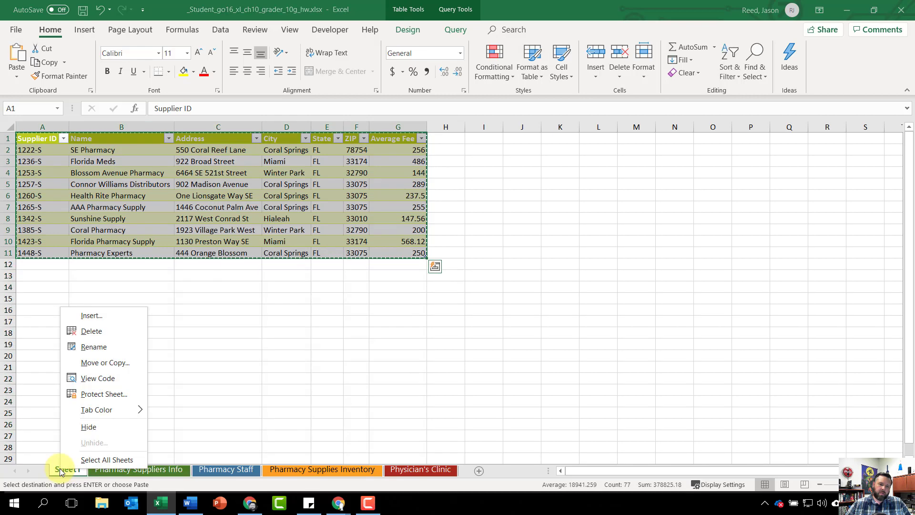
left_click(104, 334)
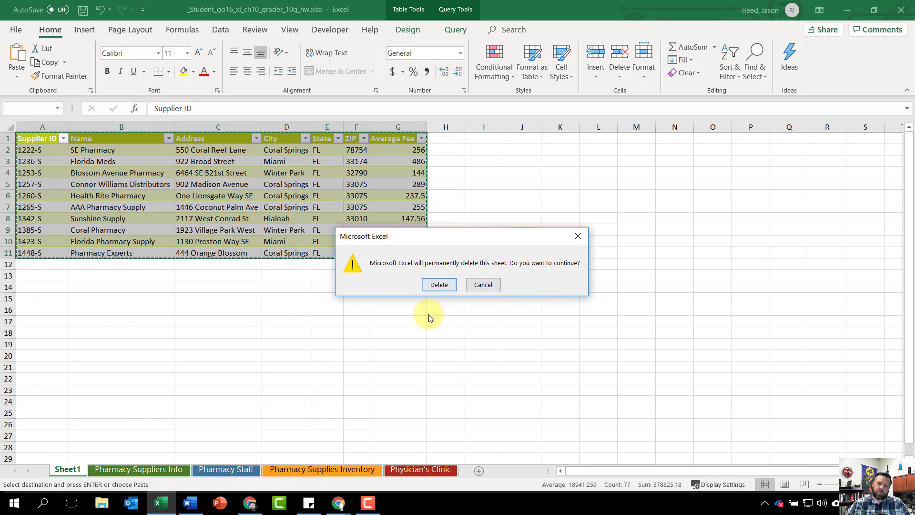
left_click(439, 285)
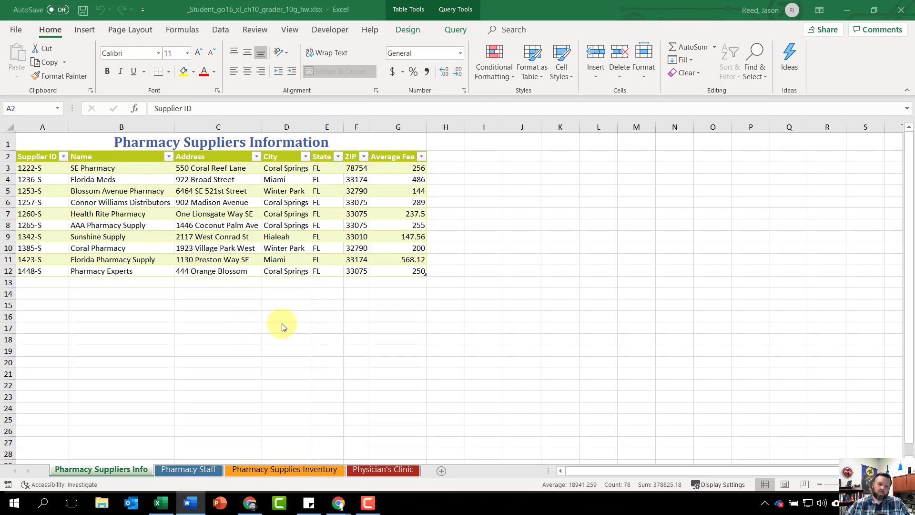
Step: On the Pharmacy Staff sheet, search for the DAVERAGE function and insert it in cell B18
left_click(190, 470)
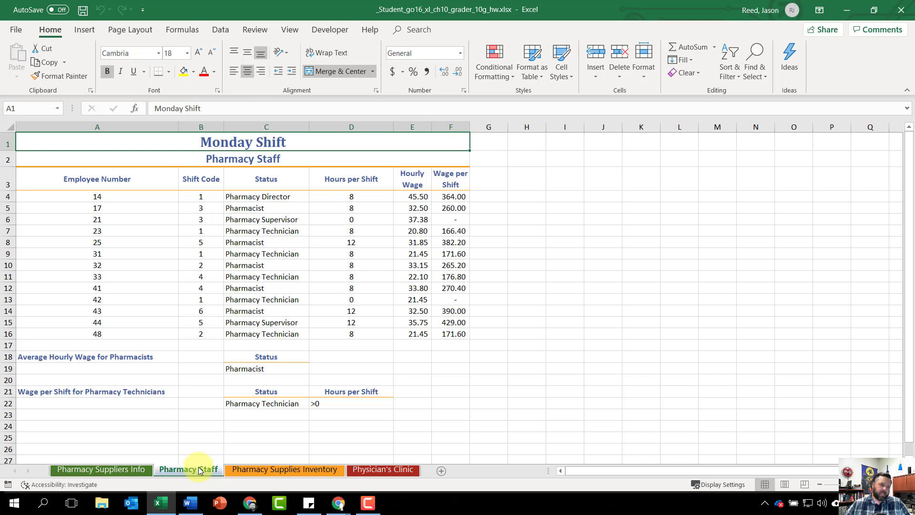
left_click(201, 357)
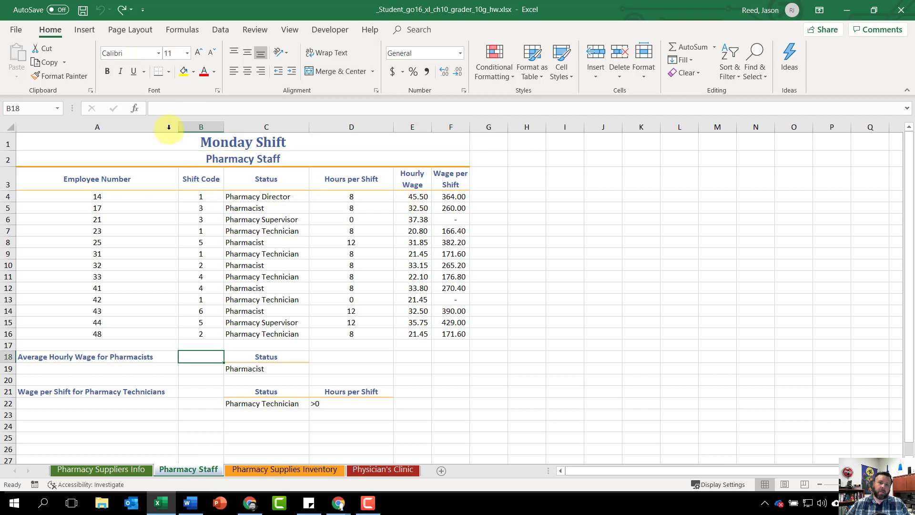
left_click(134, 108)
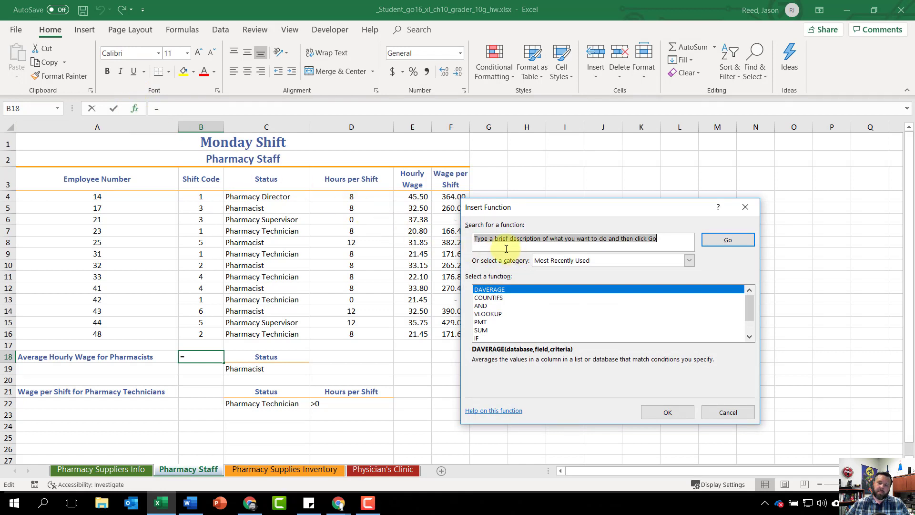
left_click(490, 243)
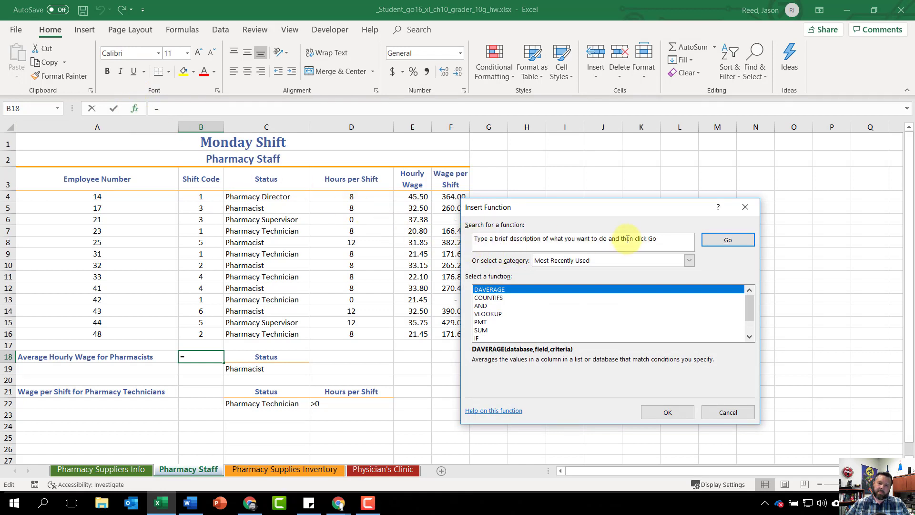
left_click_drag(685, 239, 446, 237)
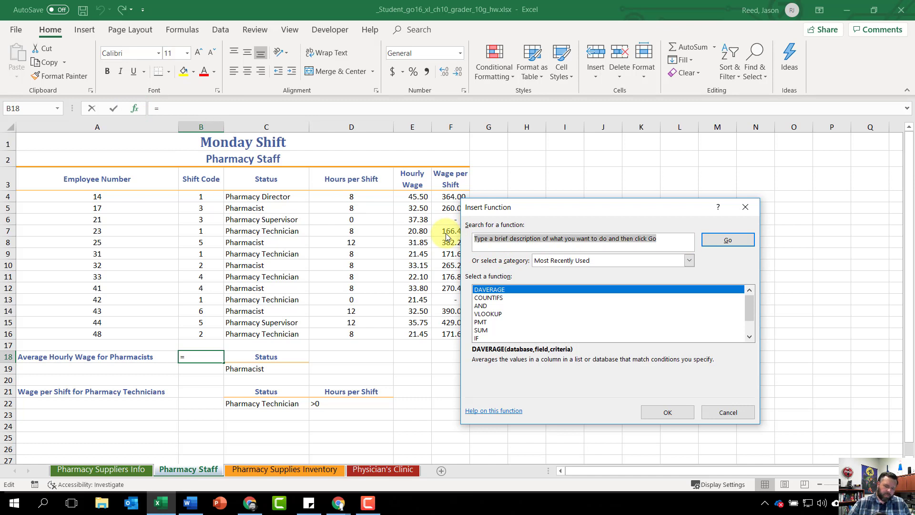
type("da")
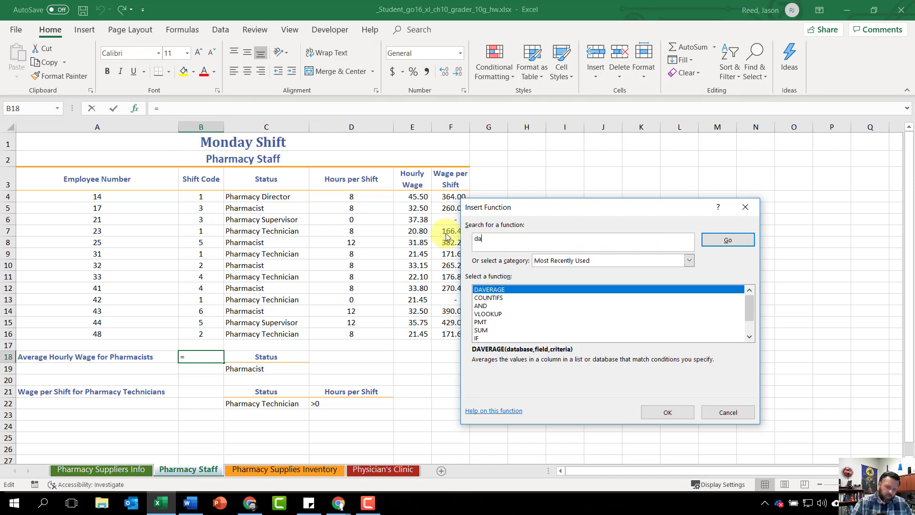
type("verage")
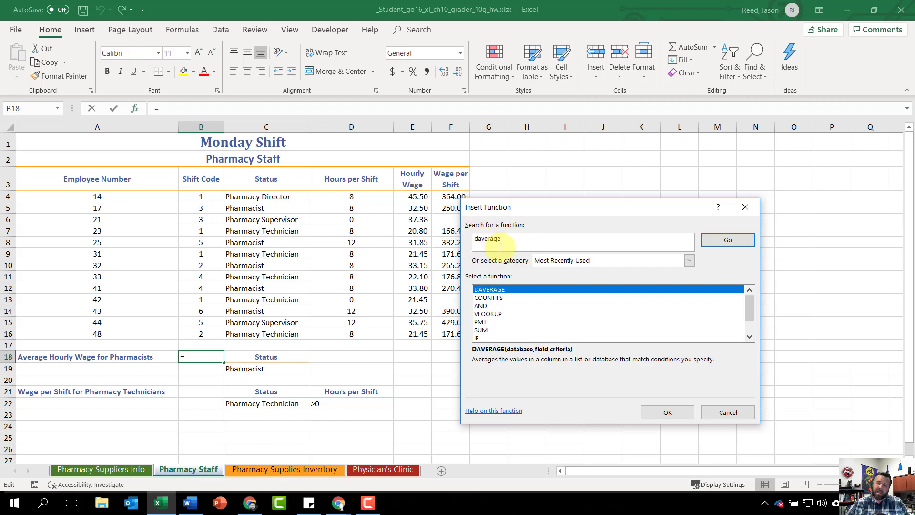
left_click(732, 242)
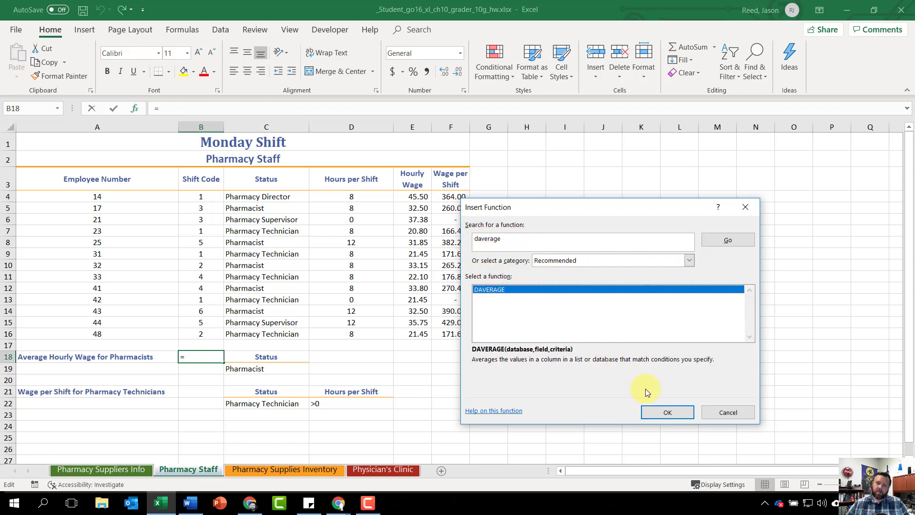
left_click(673, 413)
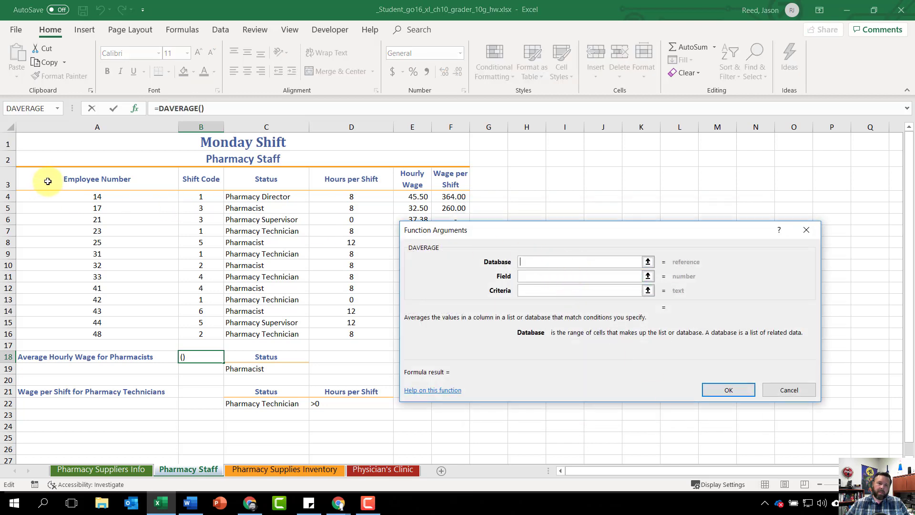
Step: Complete DAVERAGE with database A3:F16, field "Hourly Wage" and criteria C18:C19, and apply the Accounting number format to B18
left_click_drag(48, 177, 450, 333)
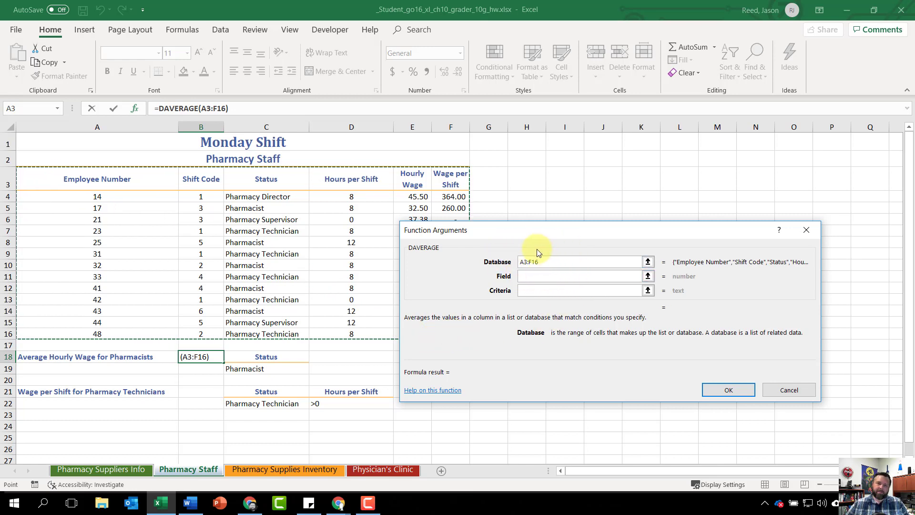
left_click(535, 277)
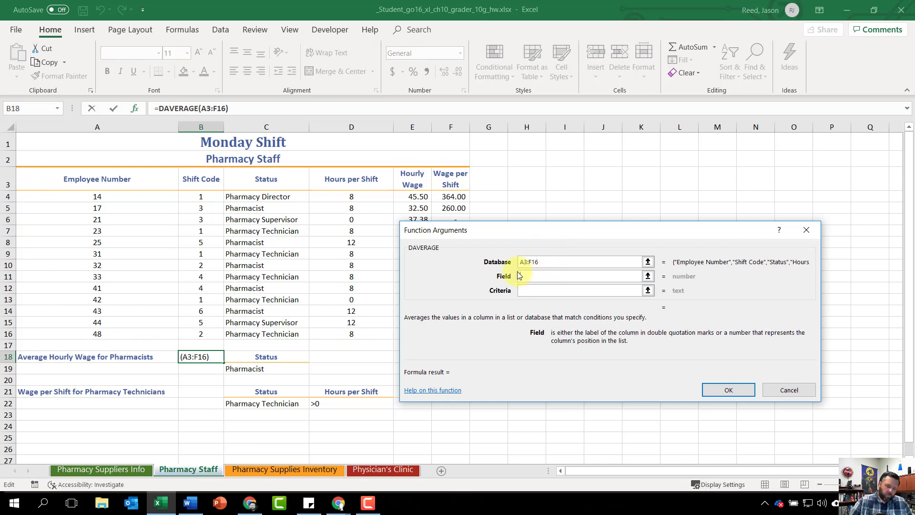
type("Hourl")
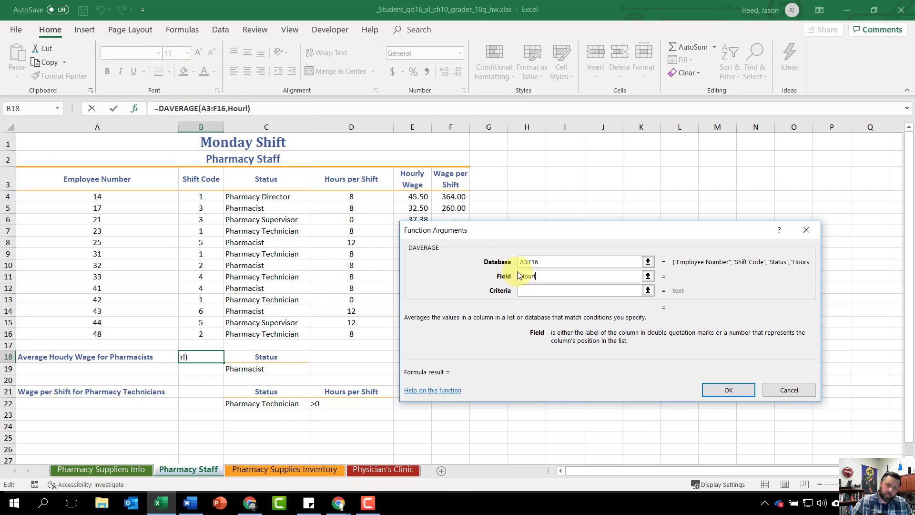
type("y ")
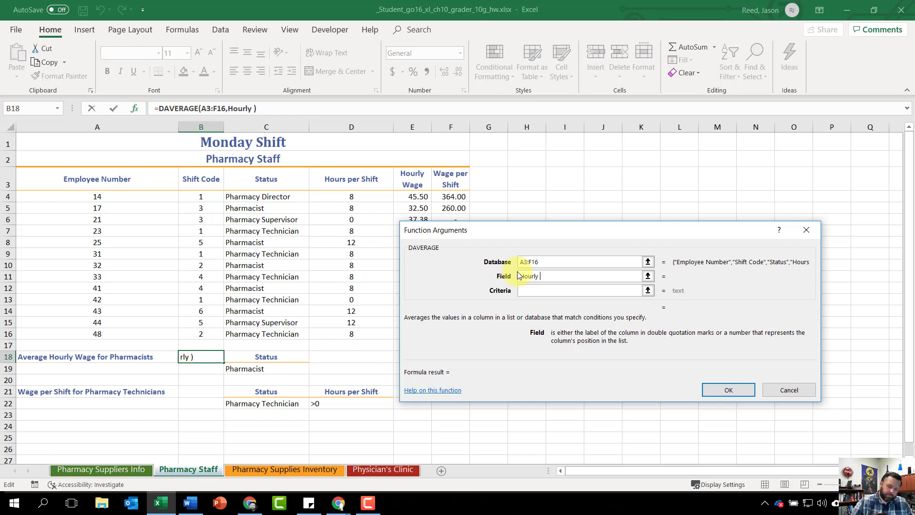
type("Wage")
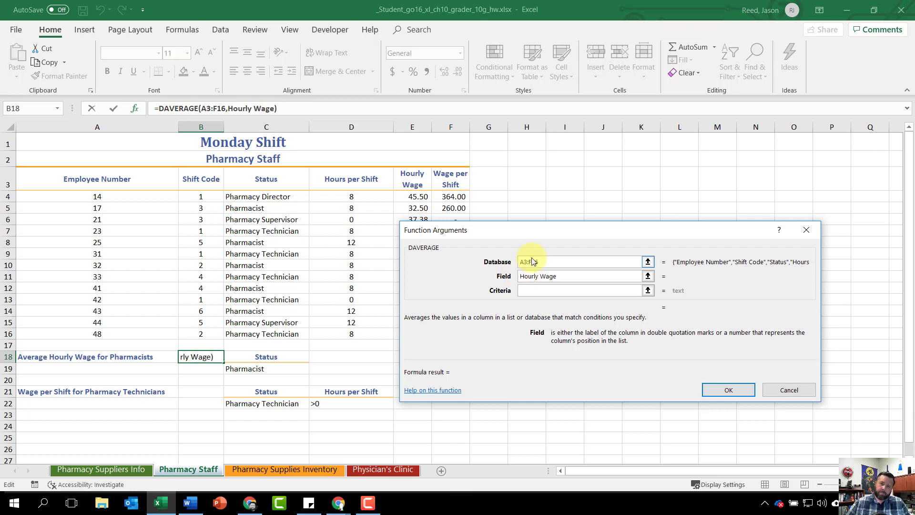
left_click(529, 289)
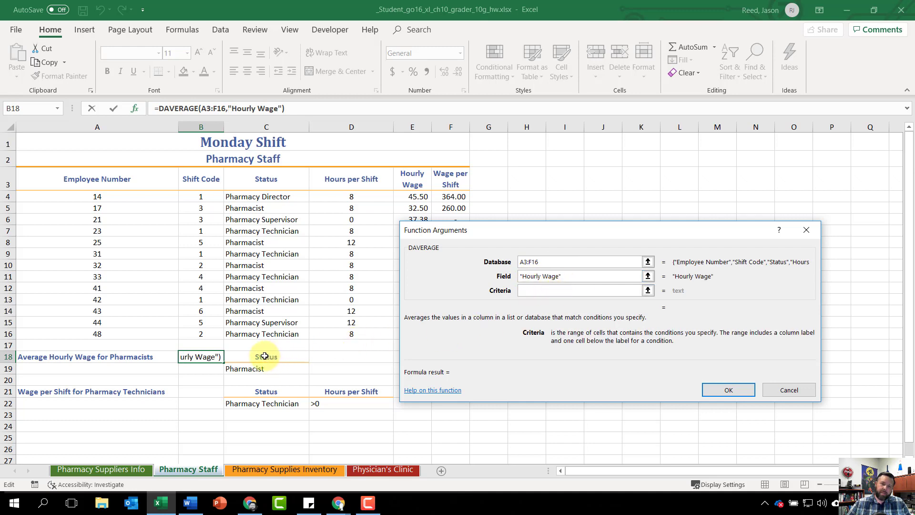
left_click_drag(264, 356, 282, 369)
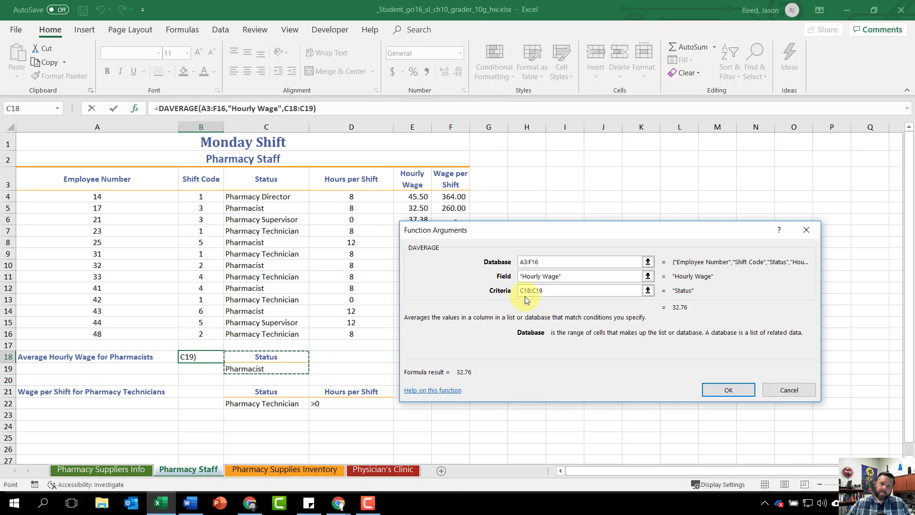
left_click(537, 261)
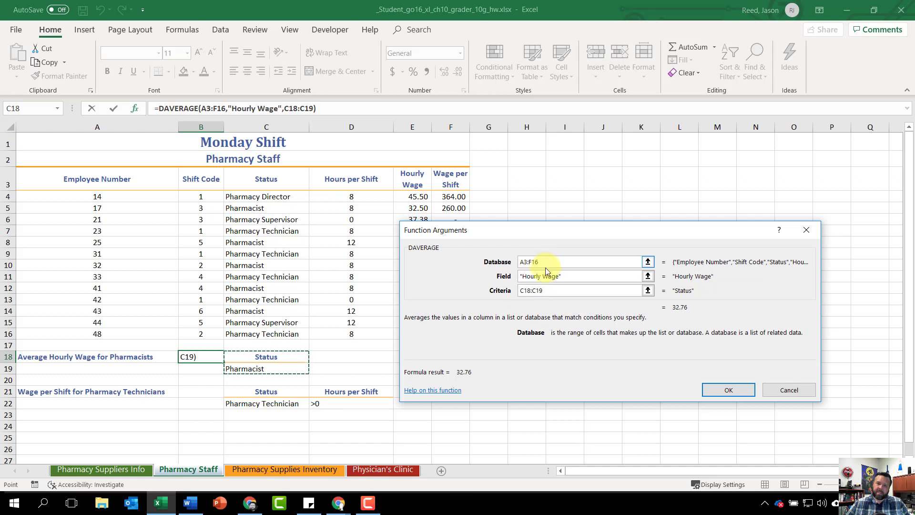
left_click(545, 275)
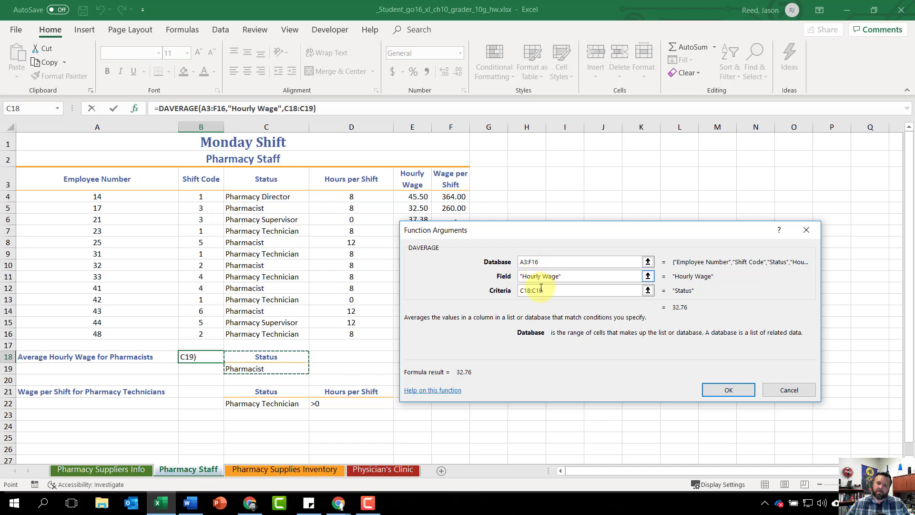
left_click(541, 289)
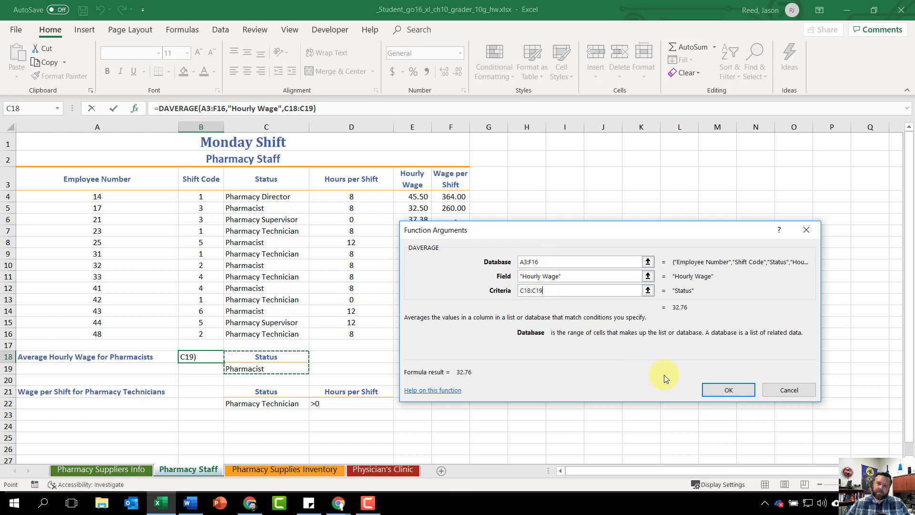
left_click(742, 392)
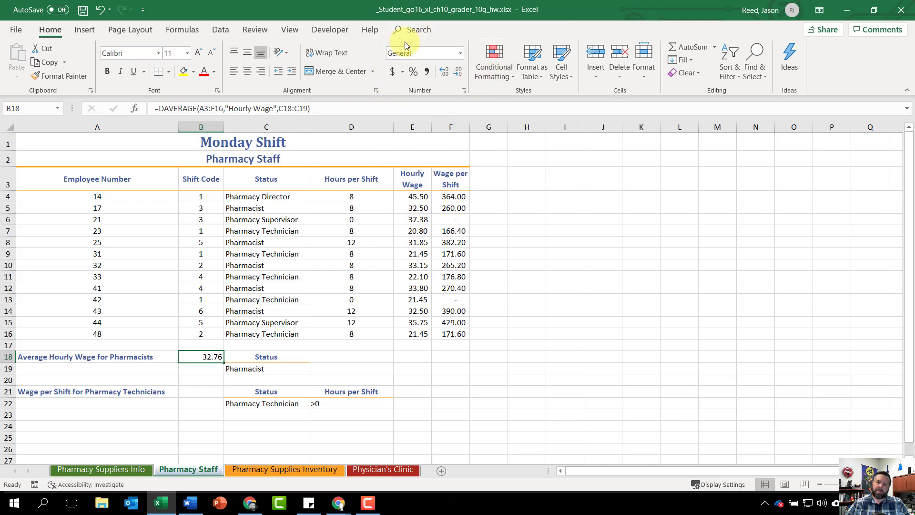
left_click(392, 73)
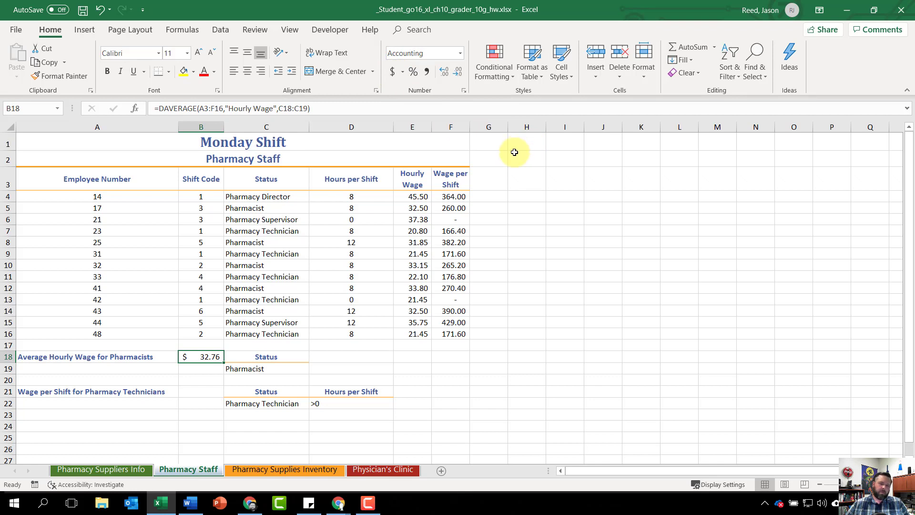
Step: Search for the DSUM function and insert it in cell B21 for the pharmacy technicians' wage per shift
left_click(199, 392)
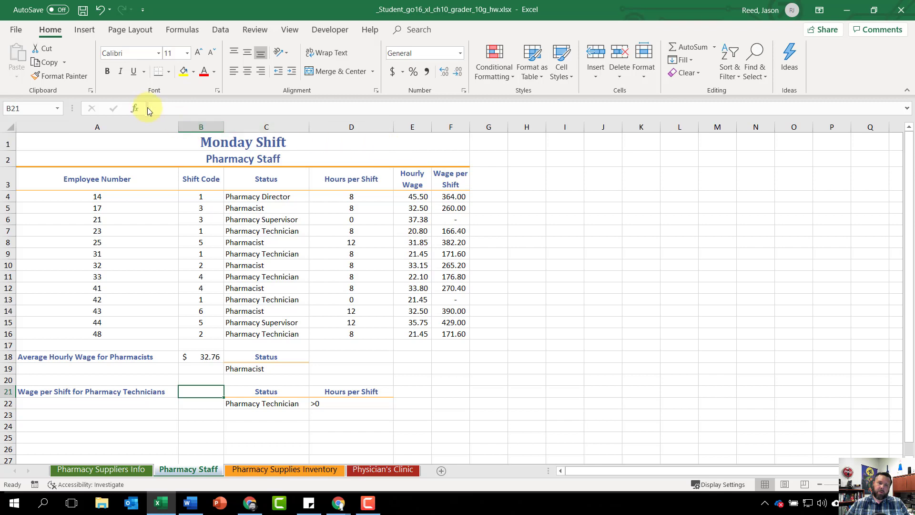
left_click(136, 110)
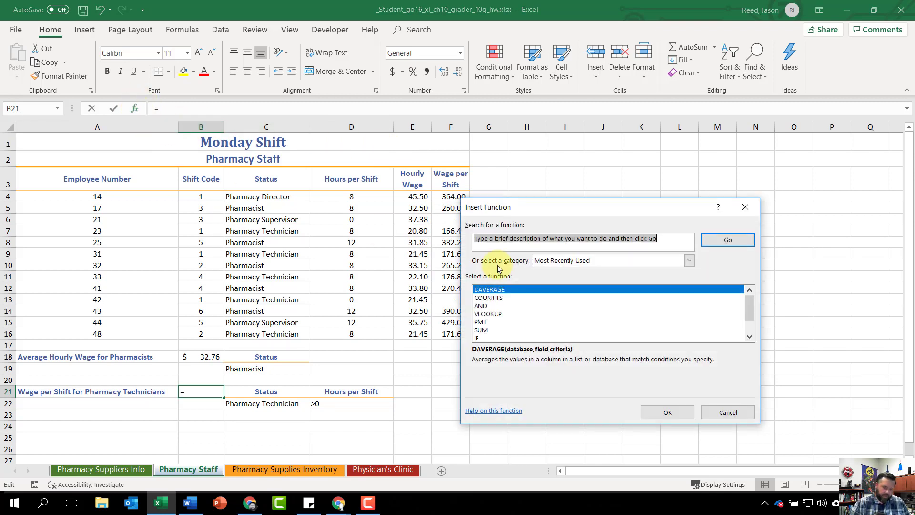
type("dsum")
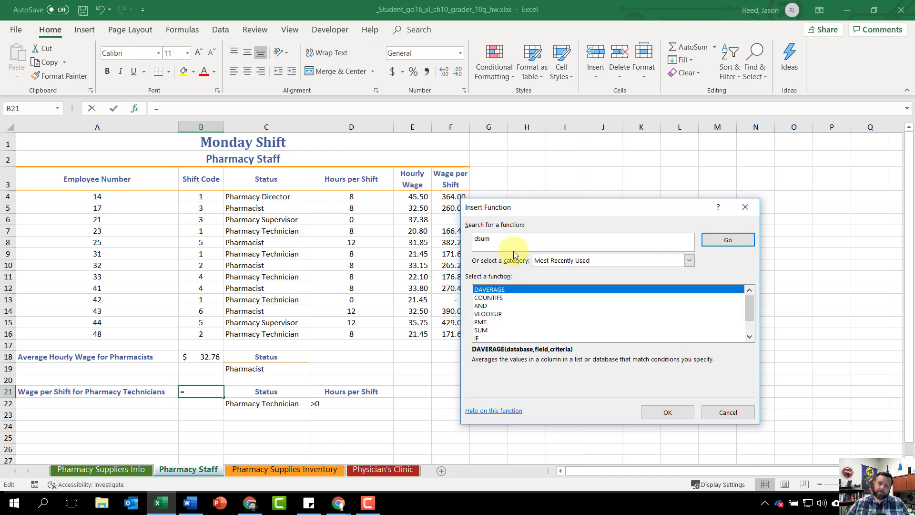
left_click(728, 240)
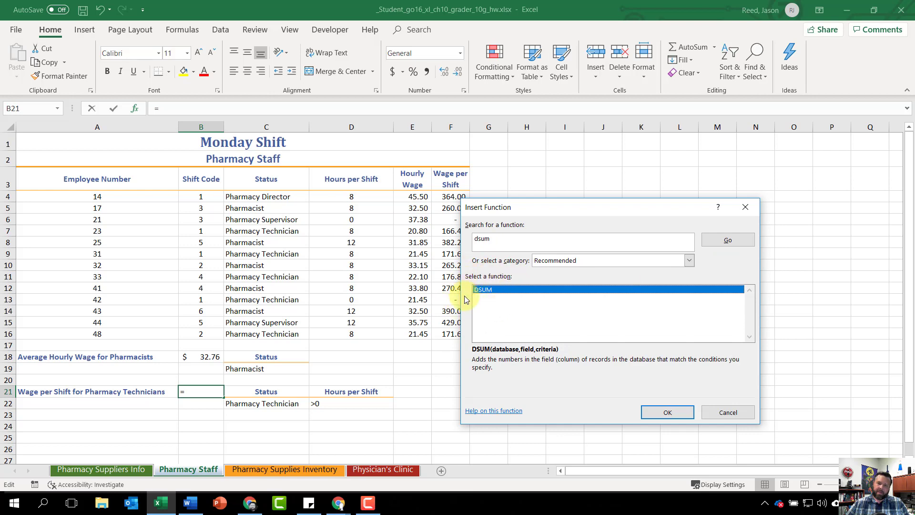
left_click(666, 413)
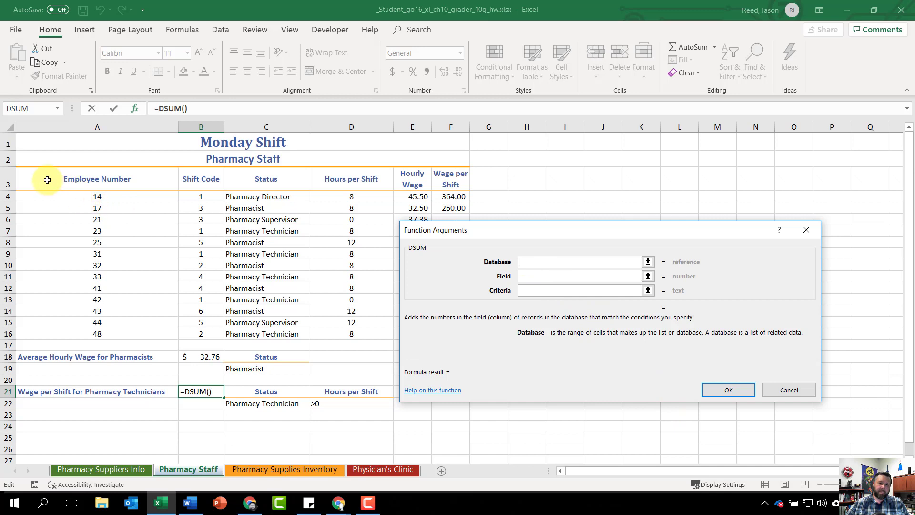
Step: Complete DSUM with database A3:F16, field "Wage per Shift" and criteria C21:D22, and apply the Accounting number format to B21
left_click_drag(46, 178, 441, 333)
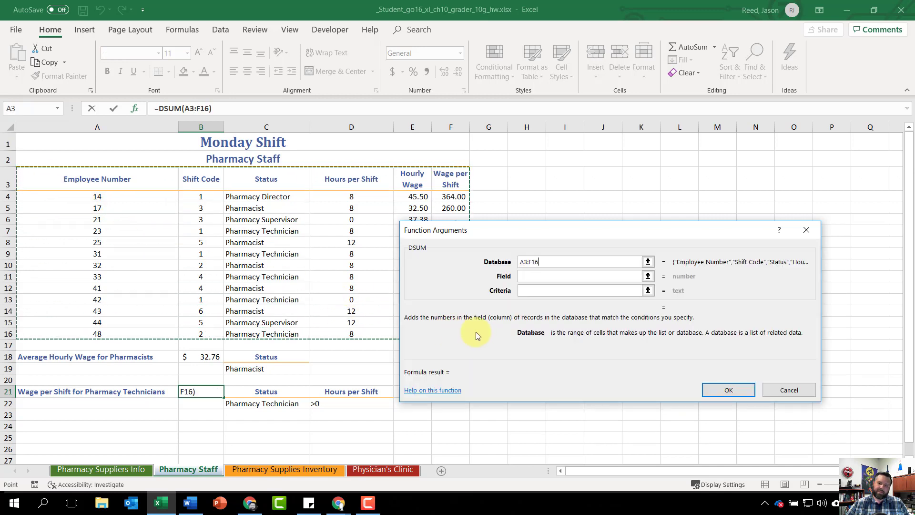
left_click(554, 275)
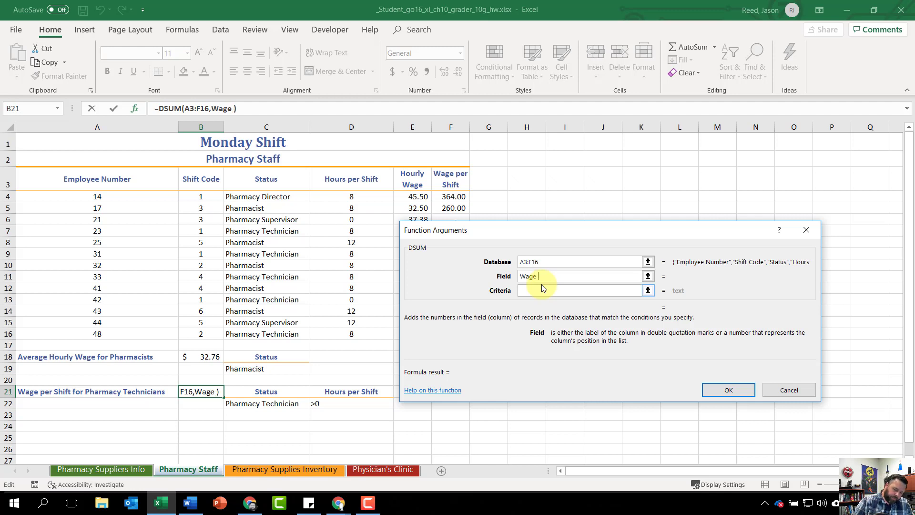
type("per")
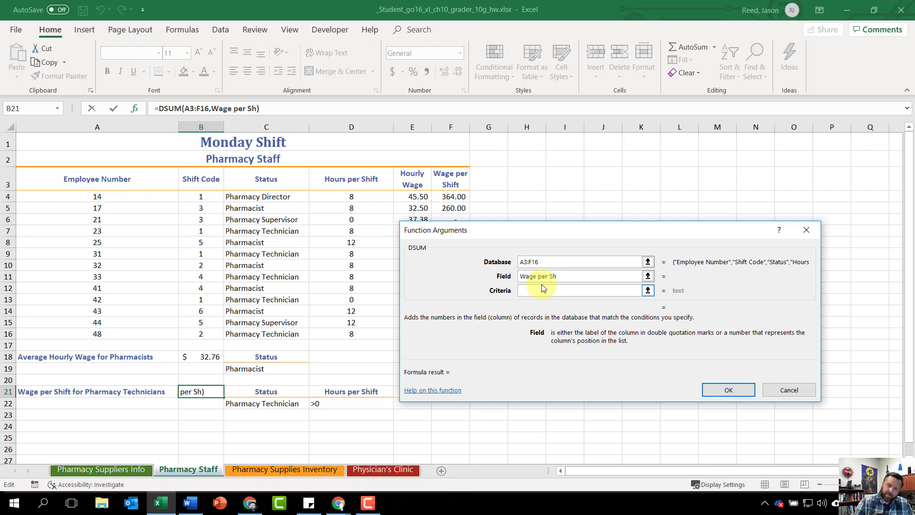
type("Shift")
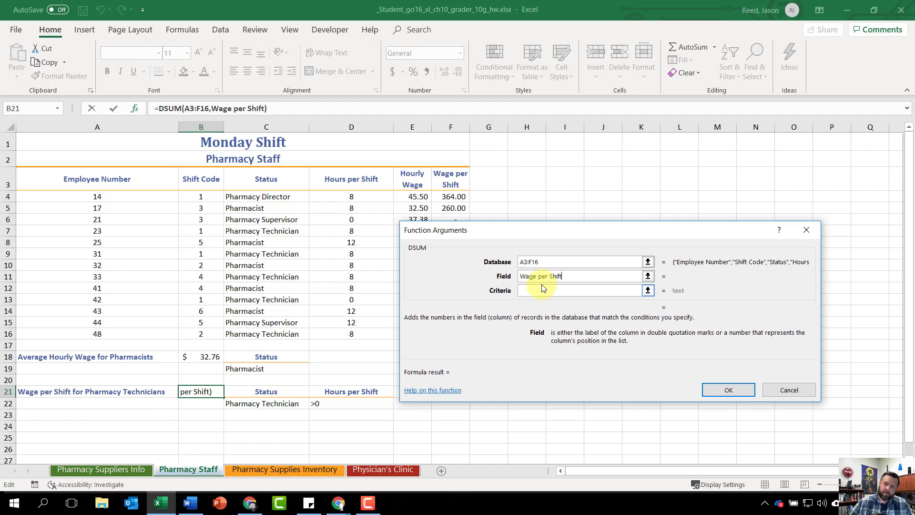
left_click(542, 287)
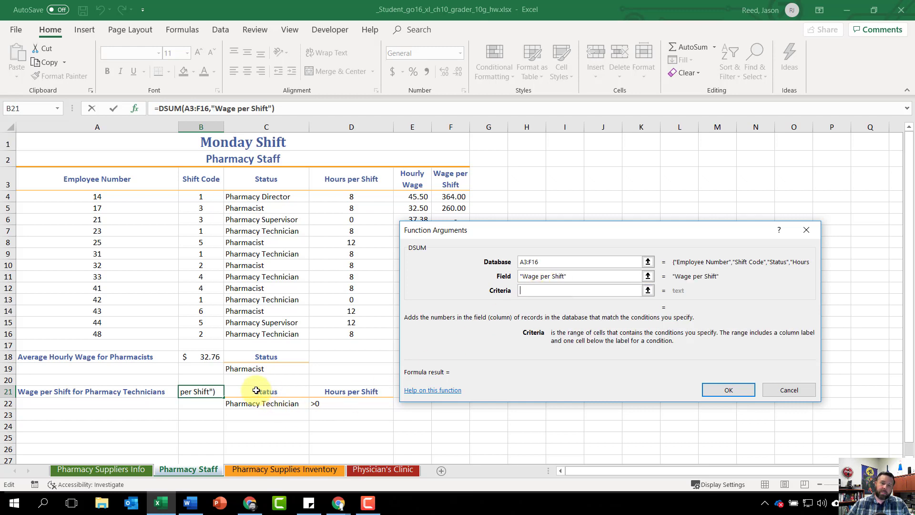
left_click_drag(256, 390, 343, 403)
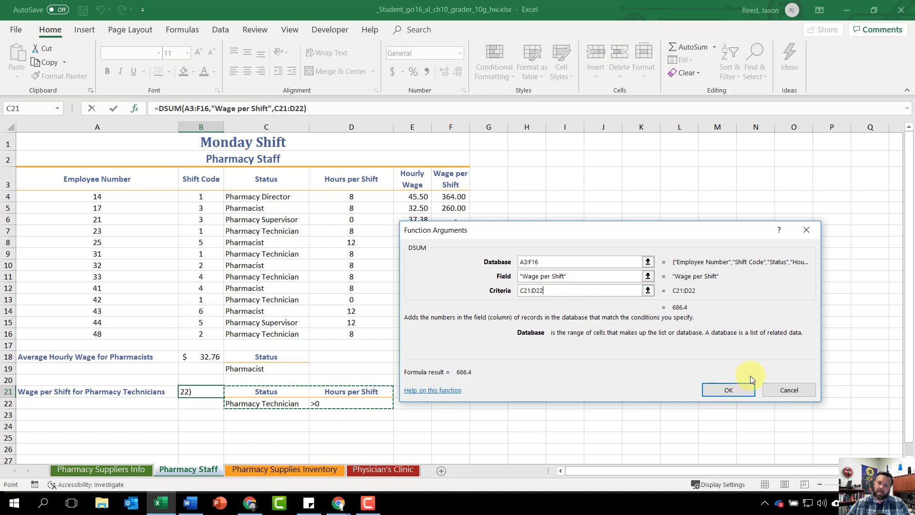
left_click(742, 389)
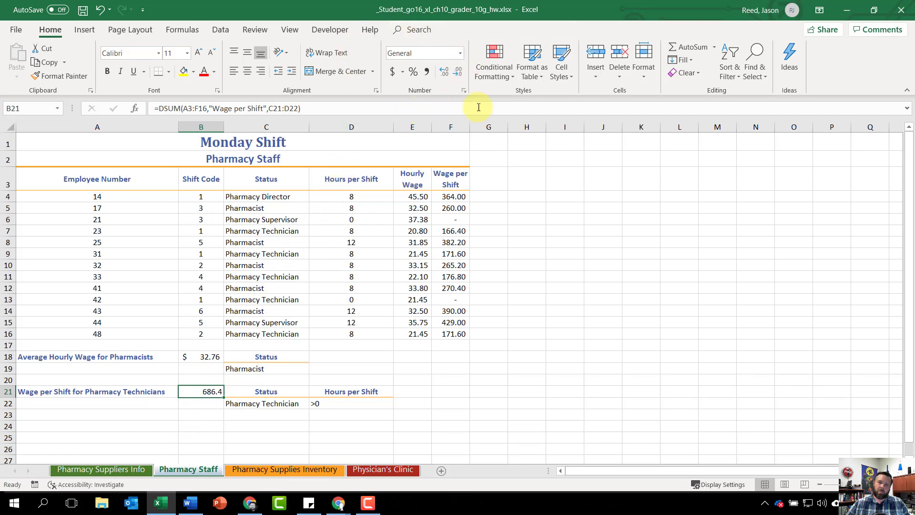
left_click(391, 72)
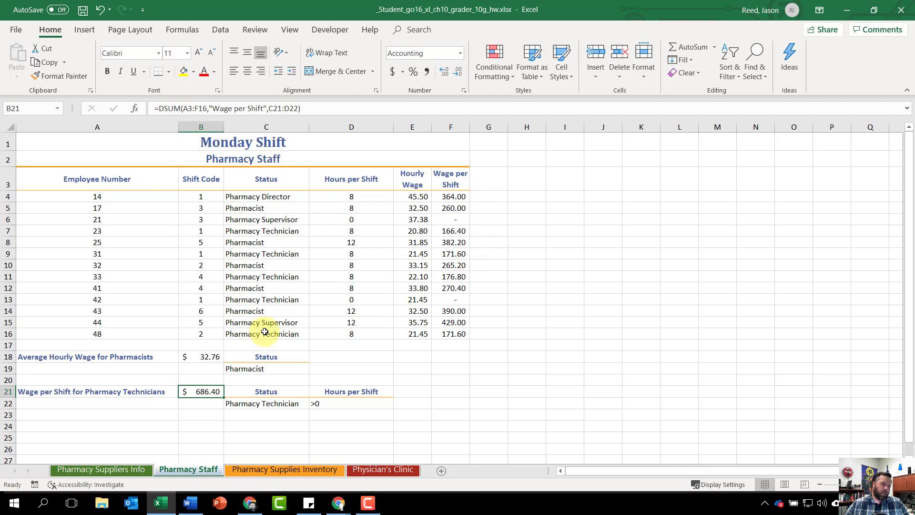
Step: On the Pharmacy Supplies Inventory sheet, convert the range A7:E42 into a table with headers
left_click(294, 471)
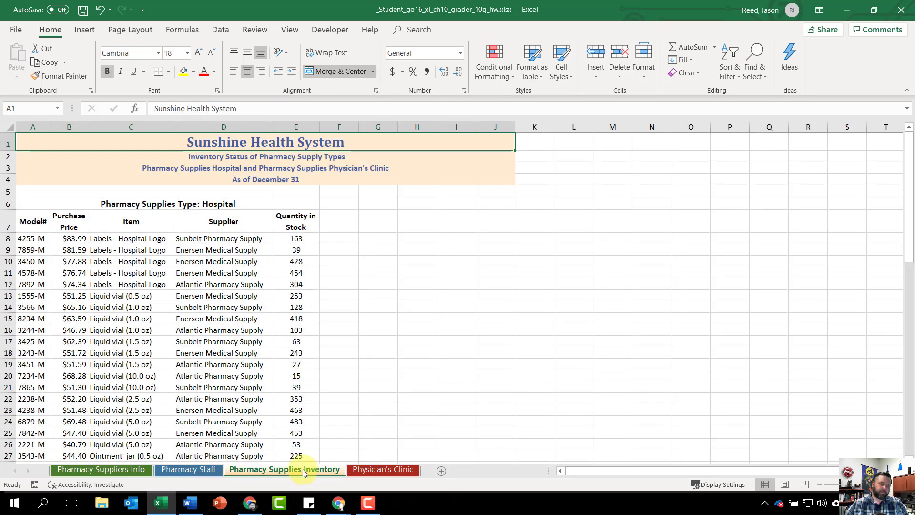
key("alt+Tab")
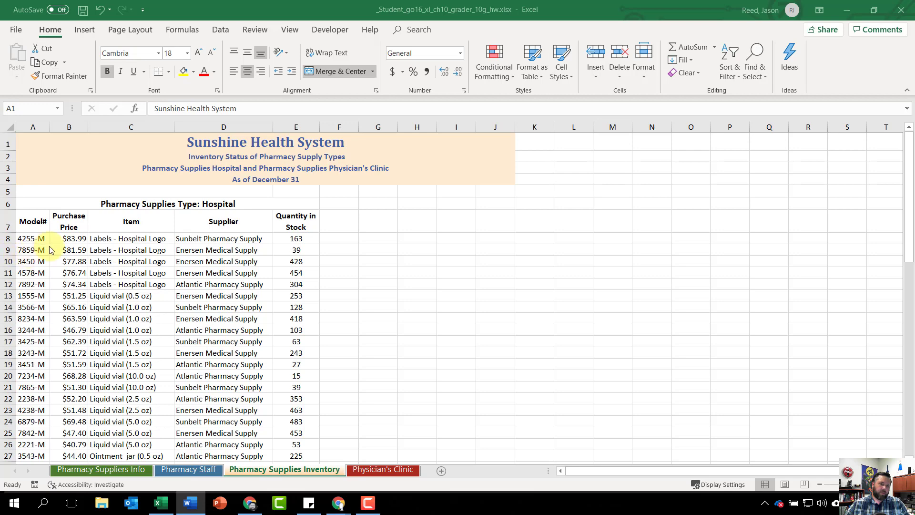
key("alt+Tab")
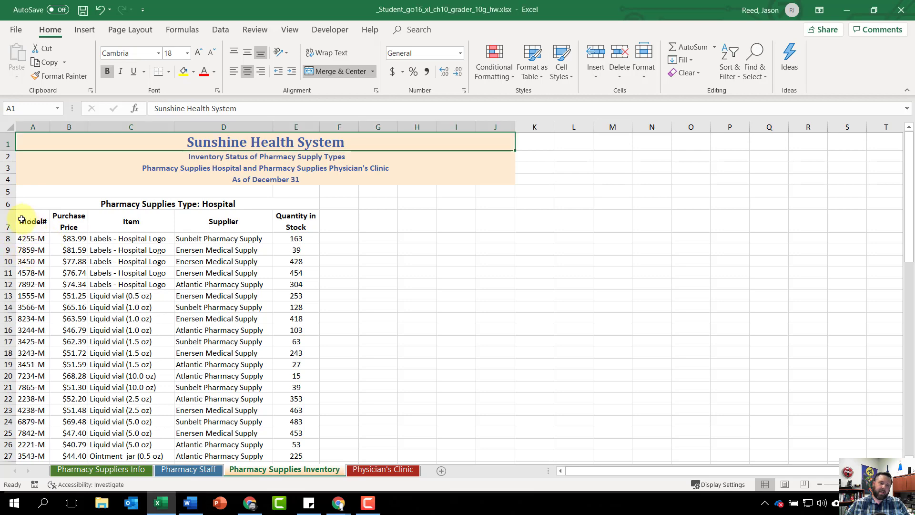
left_click_drag(21, 219, 281, 400)
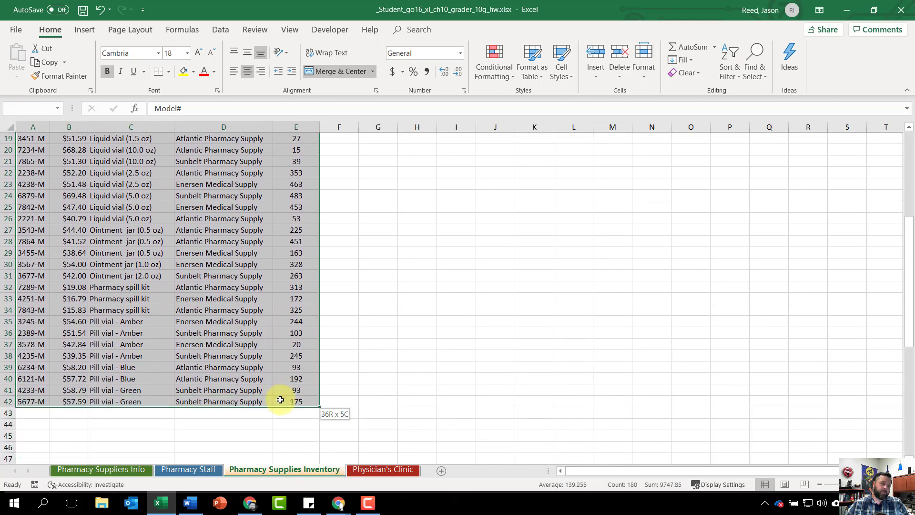
left_click_drag(281, 400, 281, 400)
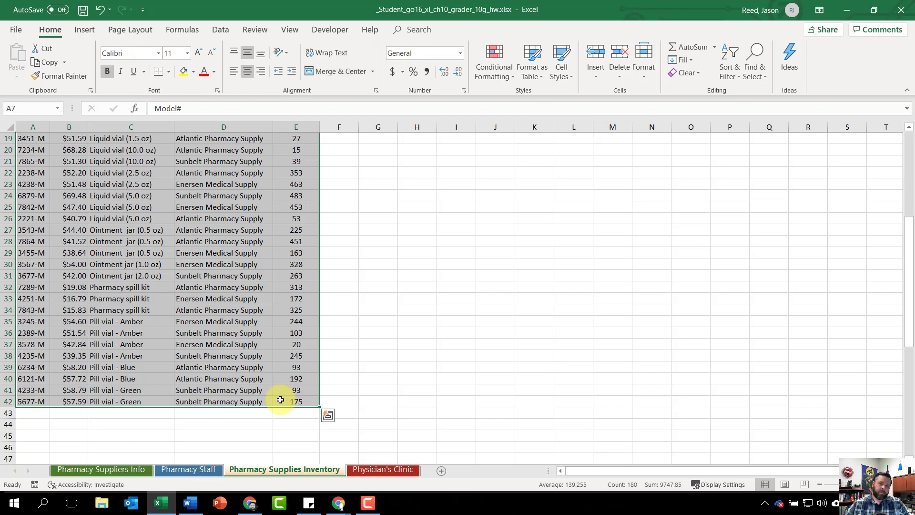
scroll(43, 173, "up", 6)
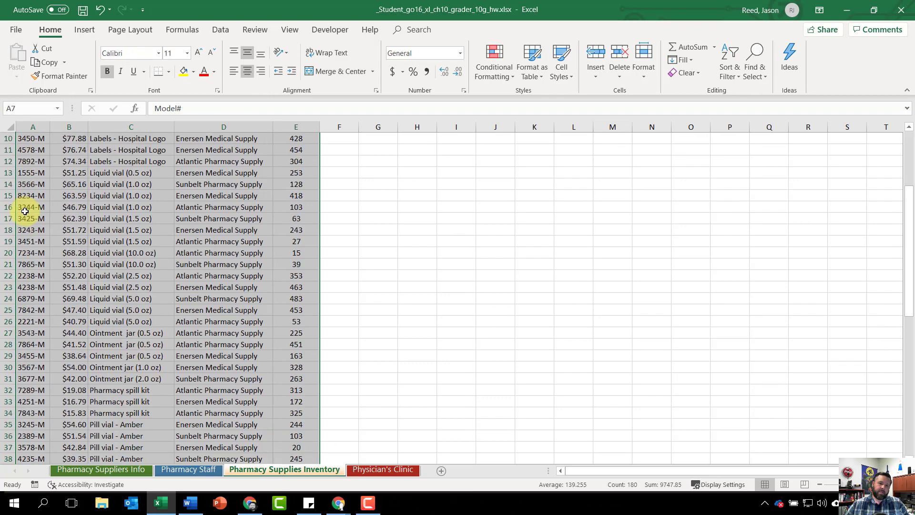
scroll(30, 204, "down", 6)
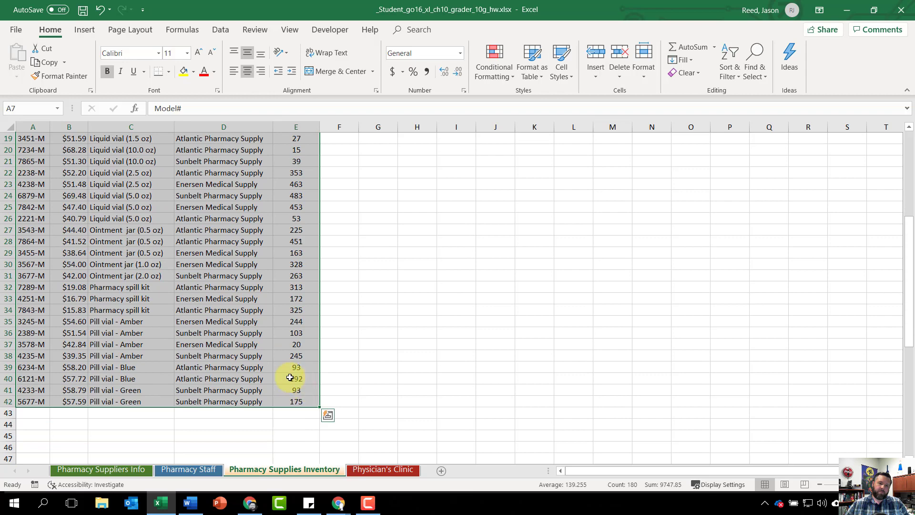
left_click(83, 31)
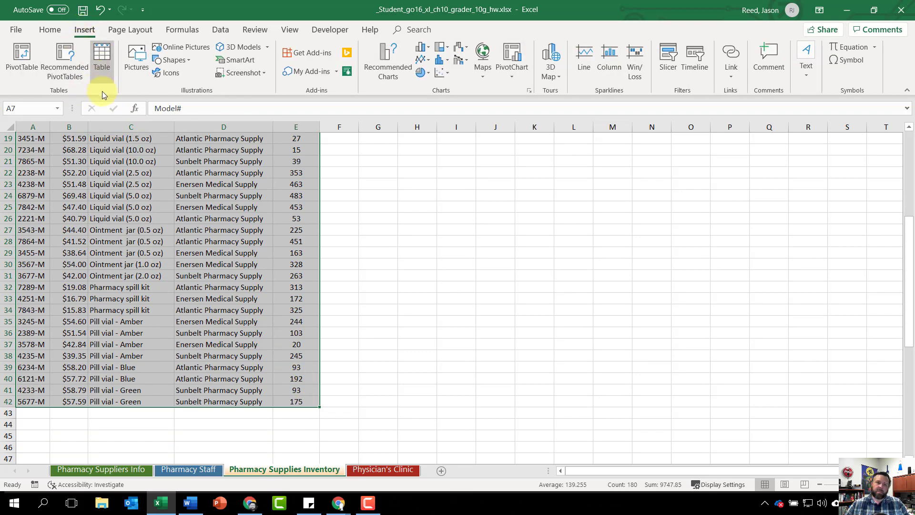
left_click(101, 58)
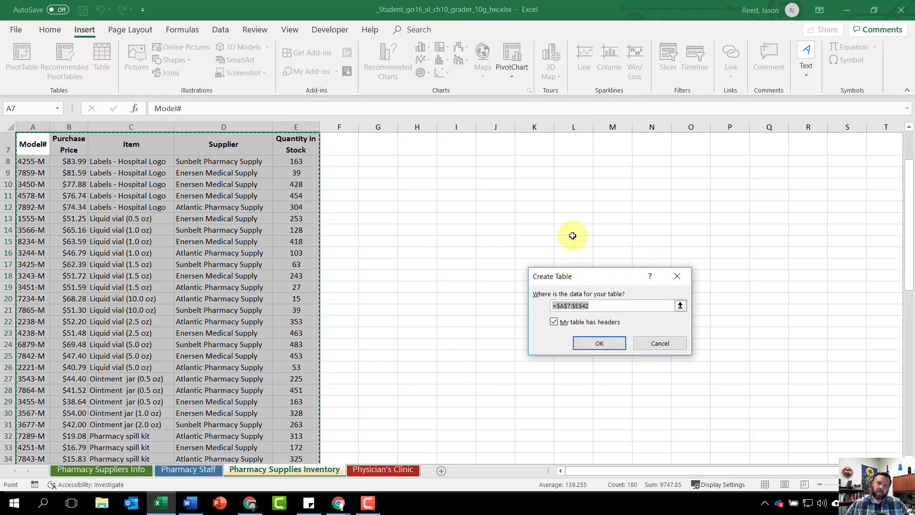
left_click(599, 343)
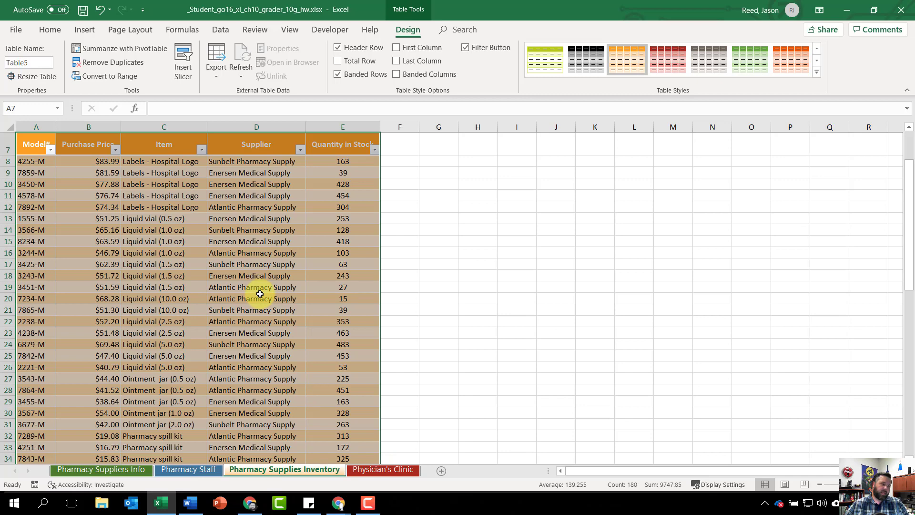
Step: Copy the physician's clinic supply data in A1:E32 from the Physician's Clinic sheet
left_click(379, 471)
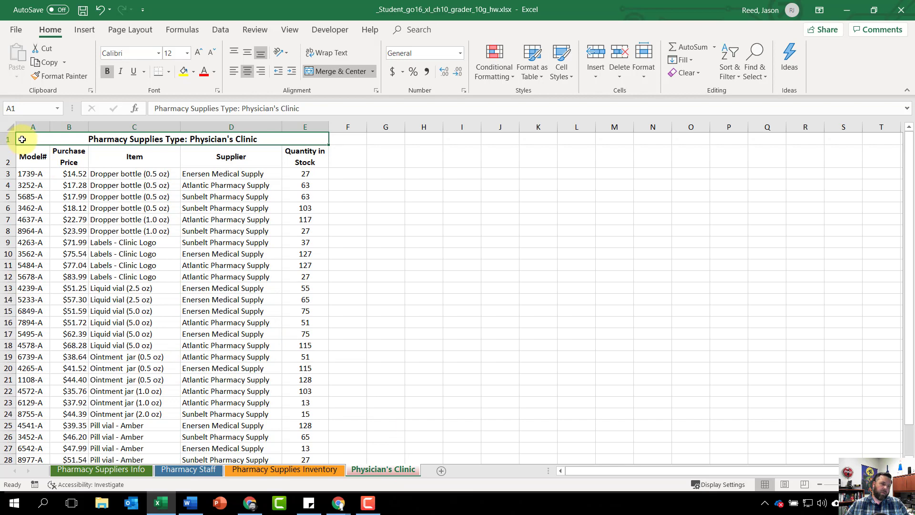
left_click_drag(21, 139, 178, 425)
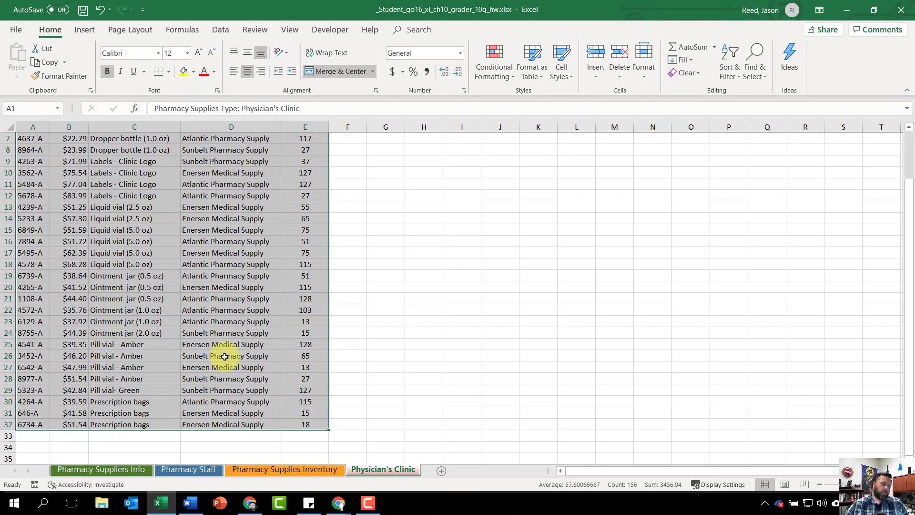
right_click(148, 211)
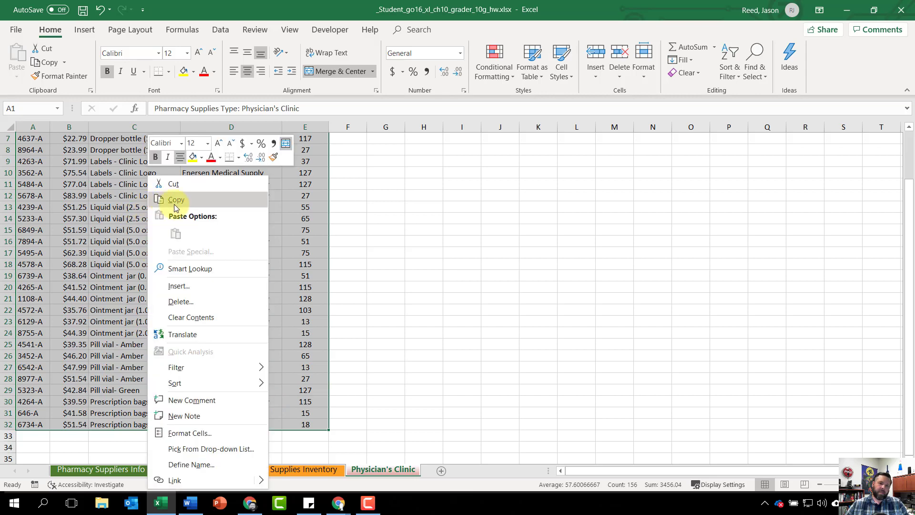
left_click(188, 200)
scroll(188, 201, "up", 2)
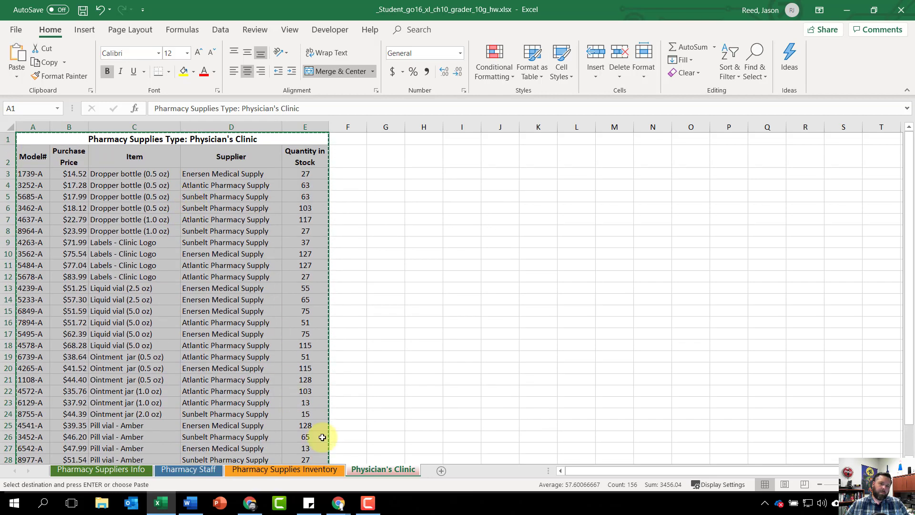
Step: Paste the copied clinic data at cell F6 of the Pharmacy Supplies Inventory sheet
left_click(302, 468)
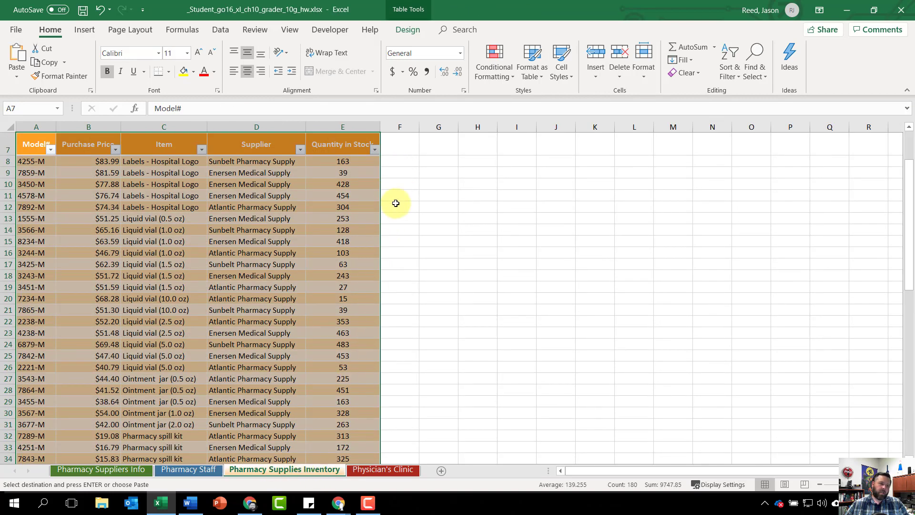
scroll(397, 237, "up", 1)
left_click(398, 163)
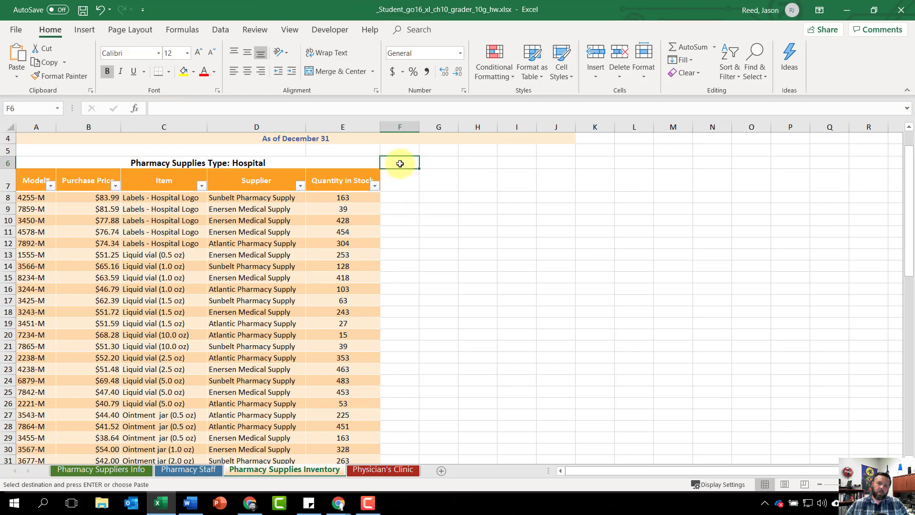
right_click(399, 163)
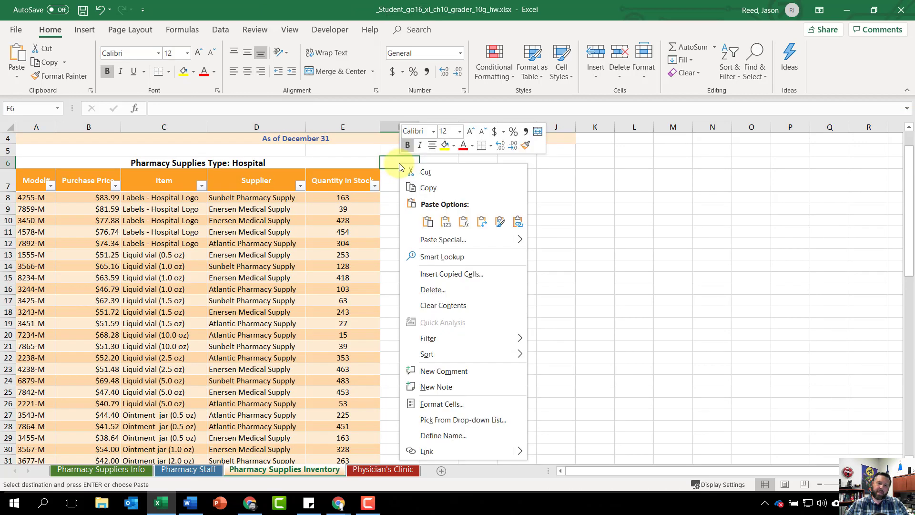
left_click(427, 222)
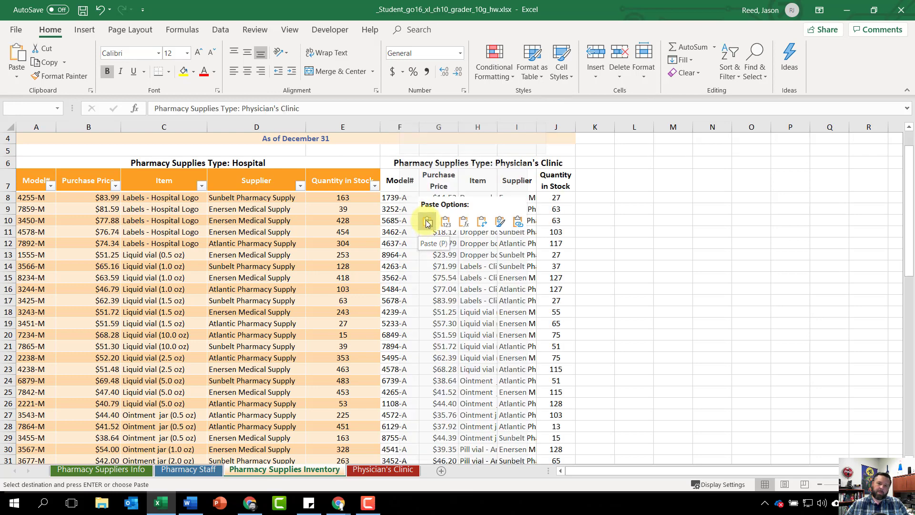
left_click(428, 222)
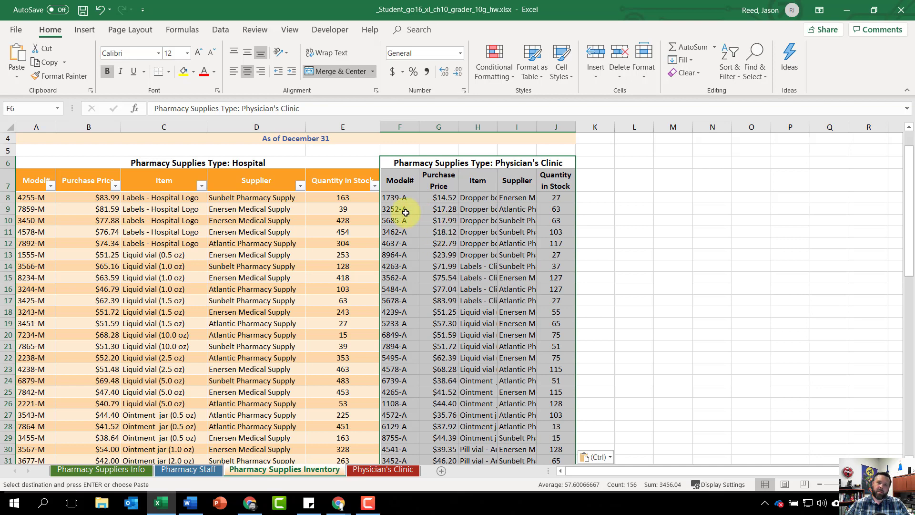
Step: Convert F7:J37 into a table with headers and apply the lime table style from the first row of Medium styles
left_click(398, 181)
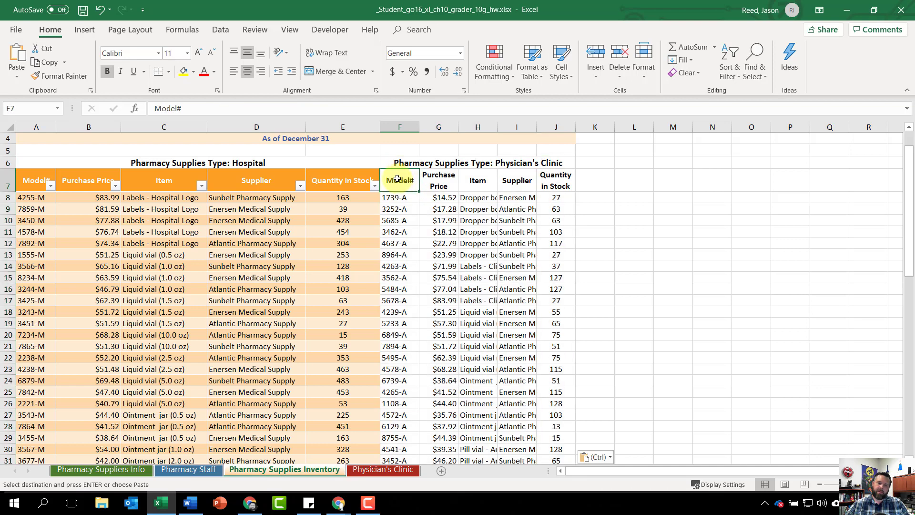
left_click_drag(397, 179, 551, 432)
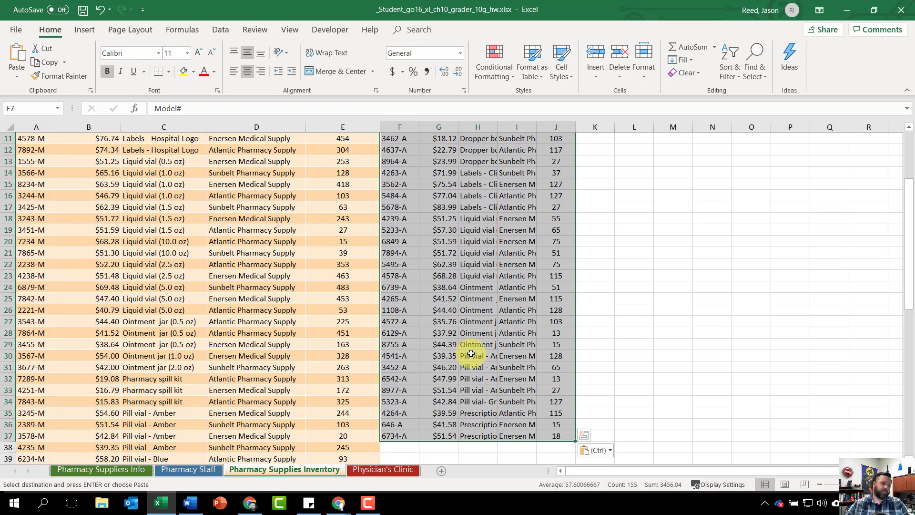
left_click(85, 30)
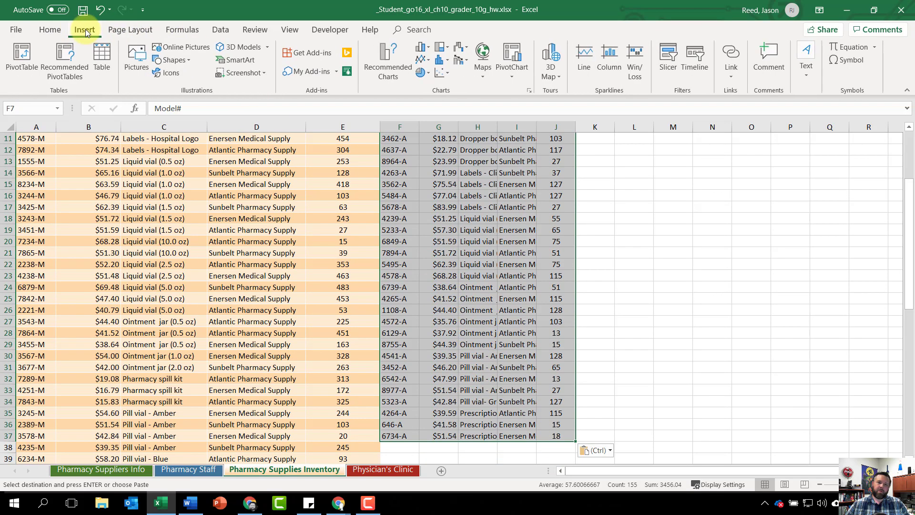
left_click(101, 58)
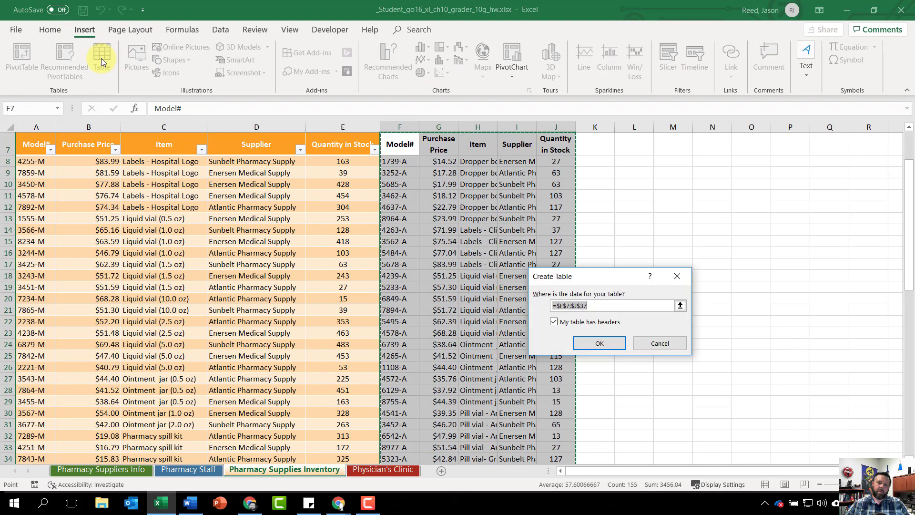
left_click(599, 343)
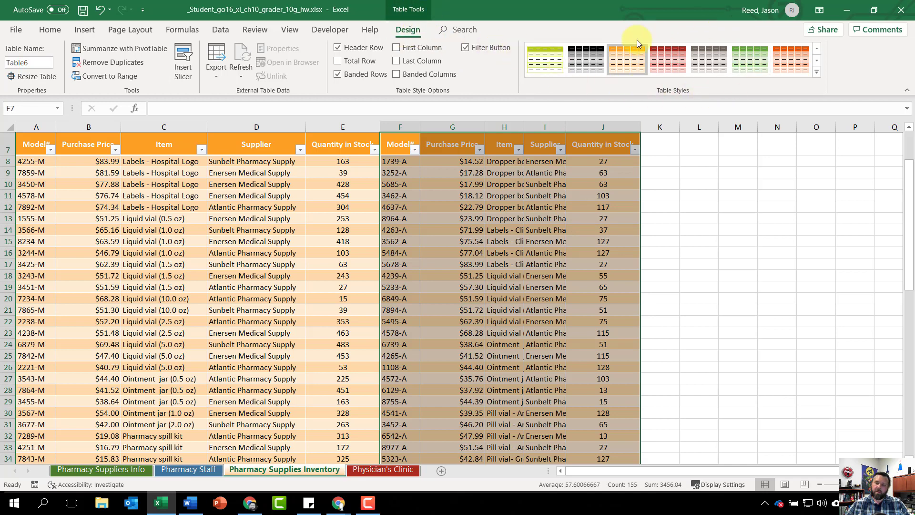
left_click(818, 72)
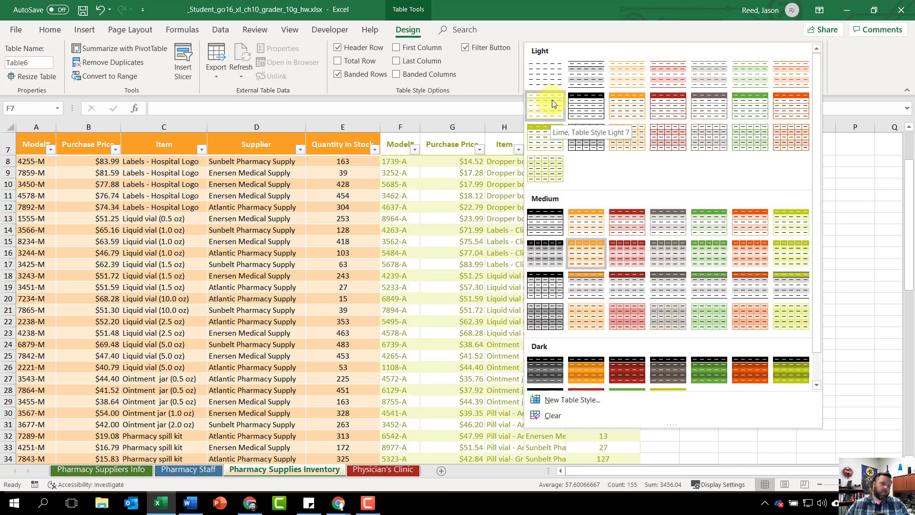
left_click(794, 228)
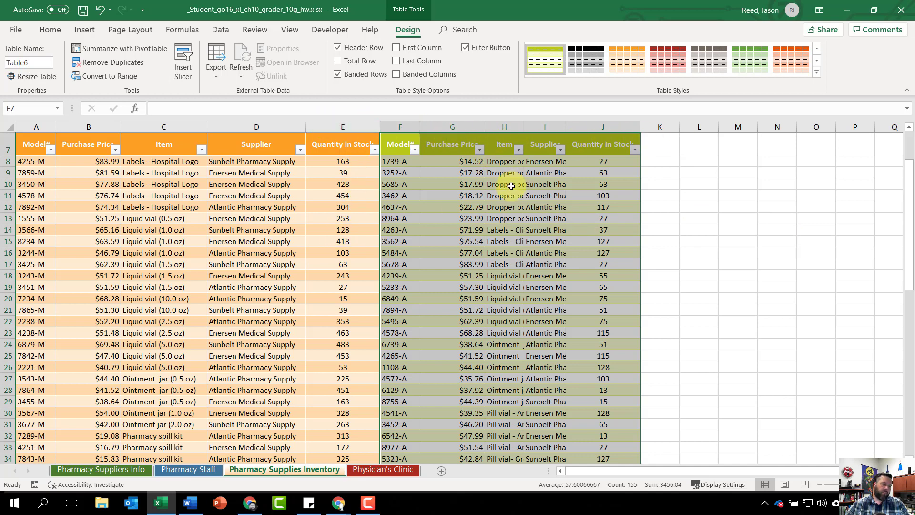
Step: AutoFit the widths of columns F through J so the clinic table's entries fit
double_click(485, 127)
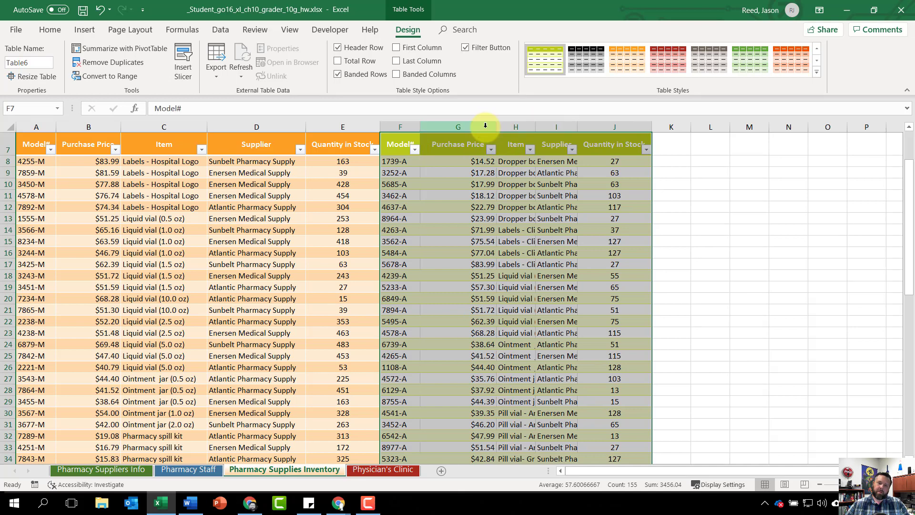
double_click(420, 125)
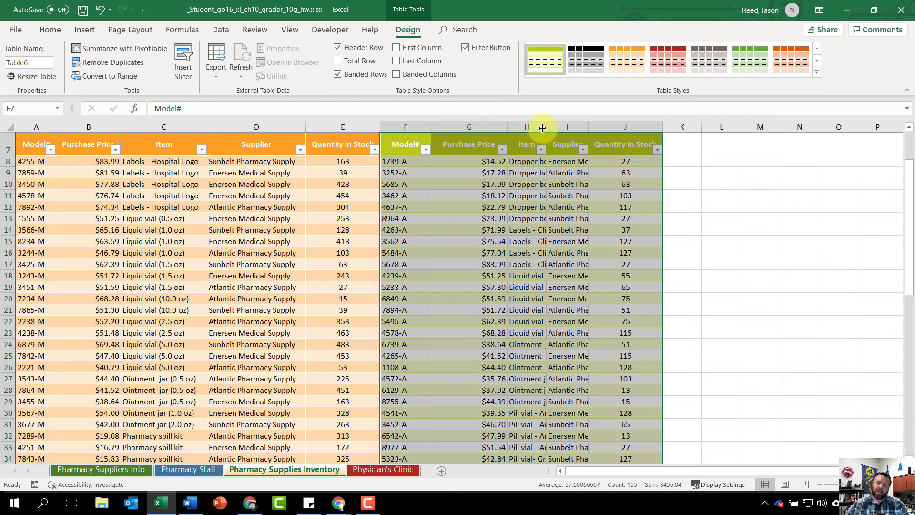
left_click_drag(542, 127, 547, 126)
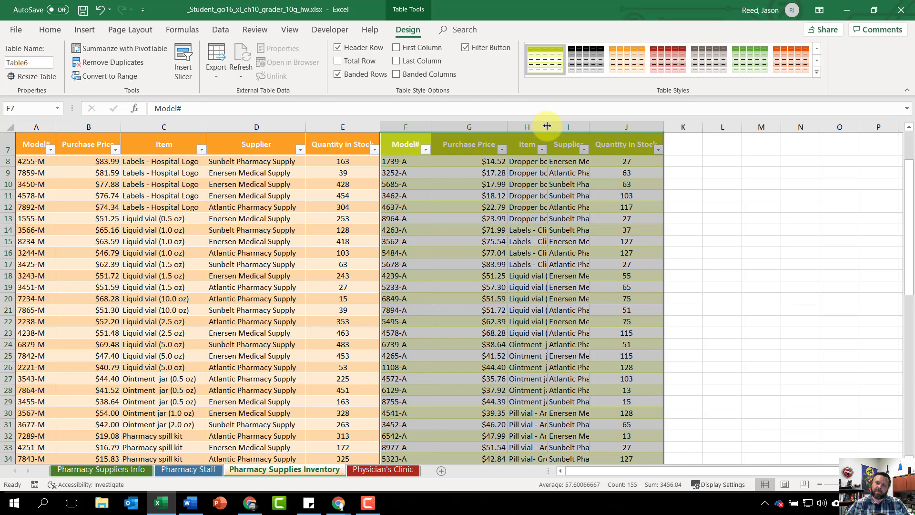
double_click(547, 126)
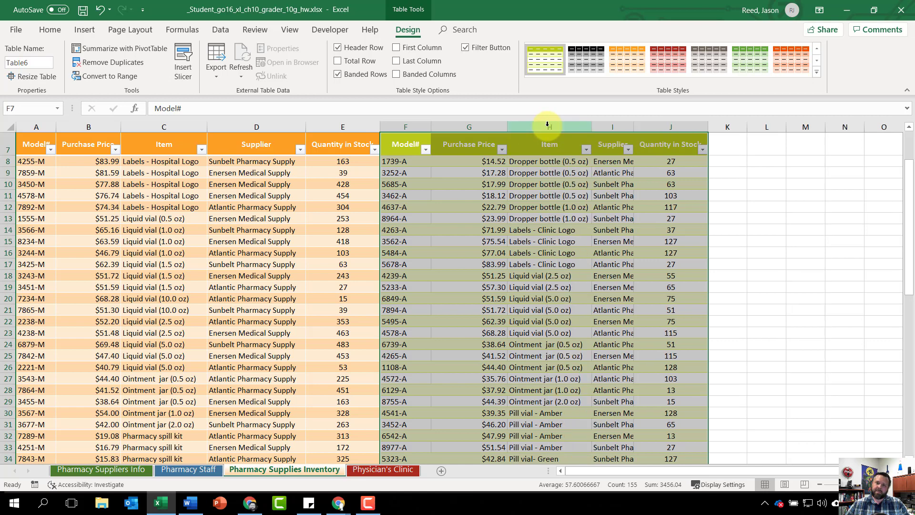
double_click(633, 126)
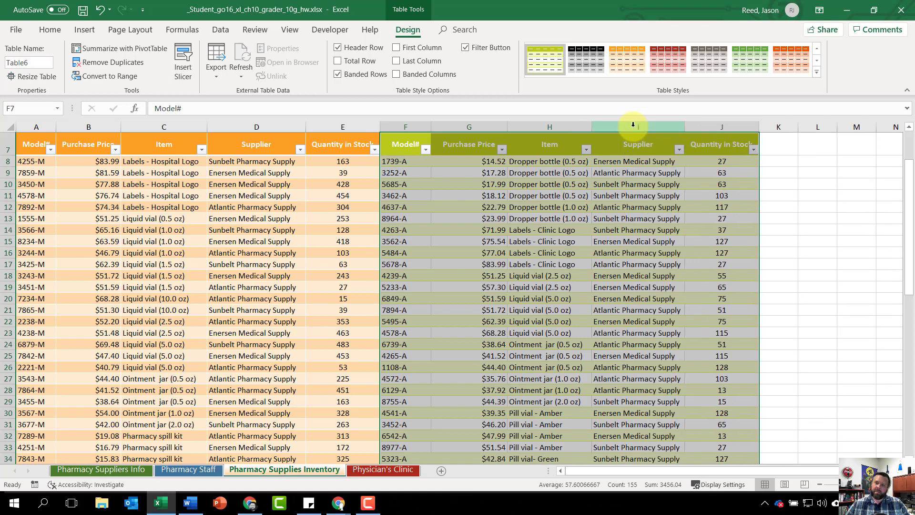
double_click(760, 126)
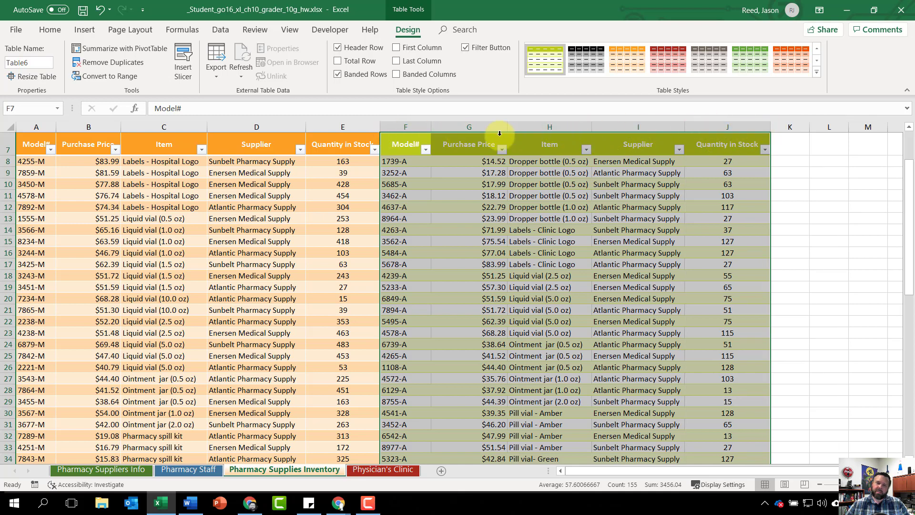
Step: Start a custom sort of the hospital supplies table with Model# in A to Z order as the first level
key("alt+Tab")
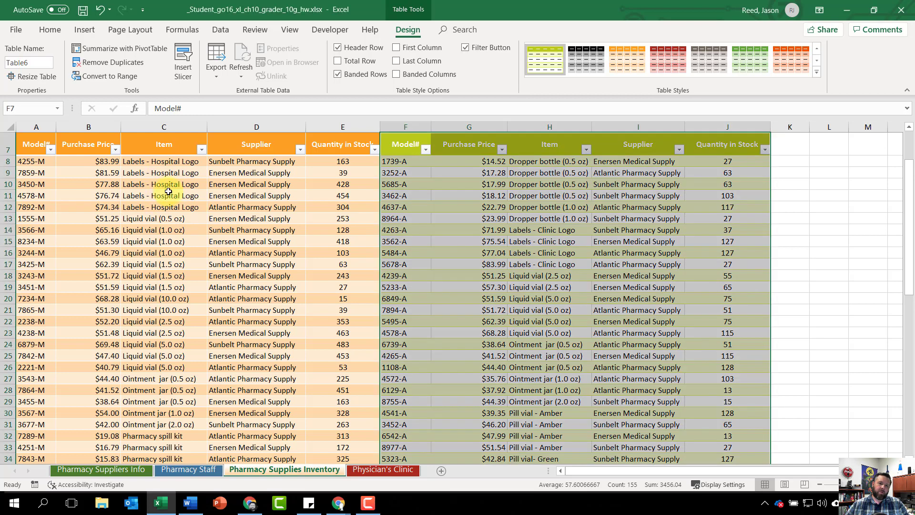
left_click(159, 195)
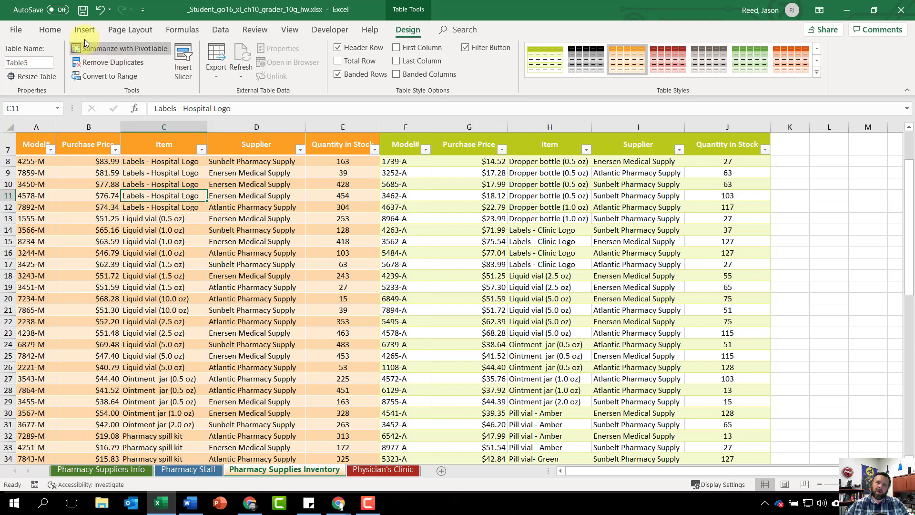
left_click(50, 30)
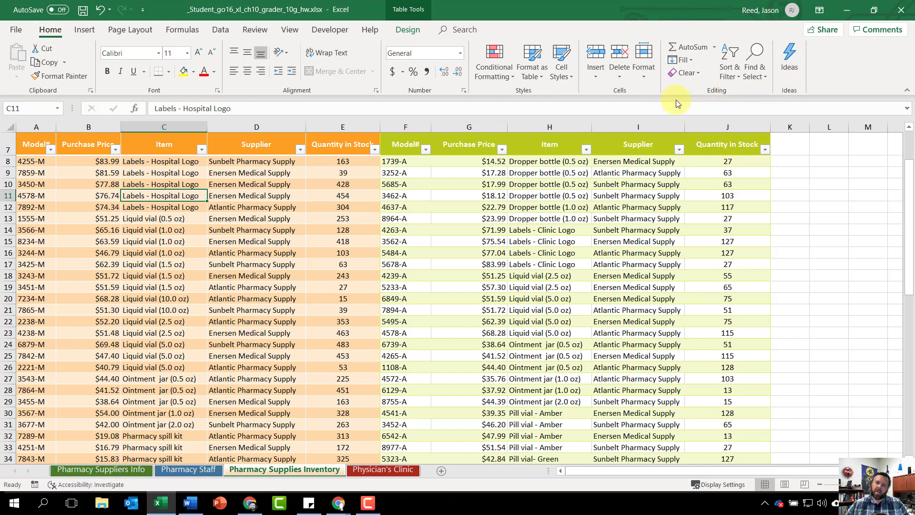
left_click(733, 73)
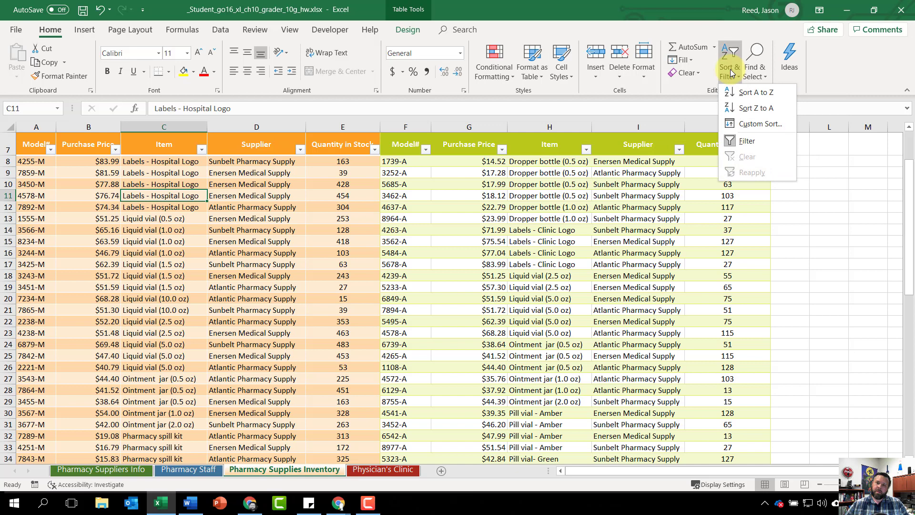
left_click(760, 124)
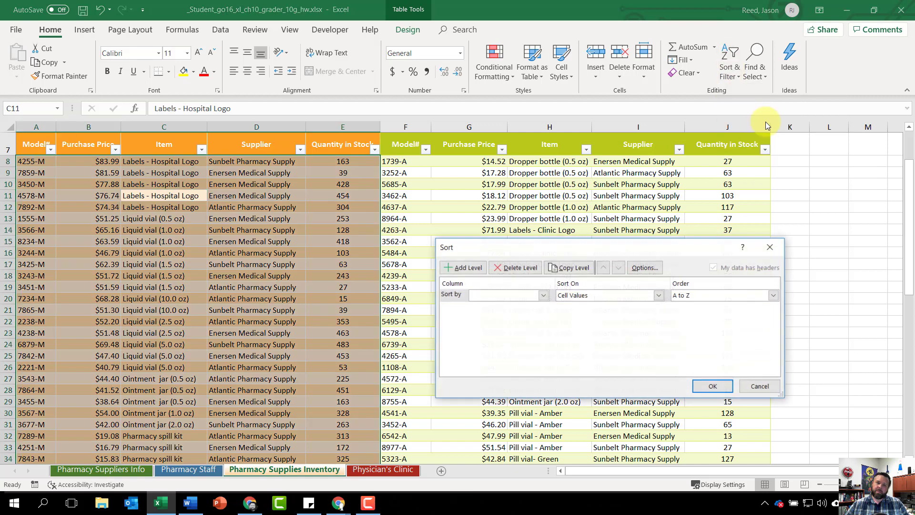
left_click(543, 295)
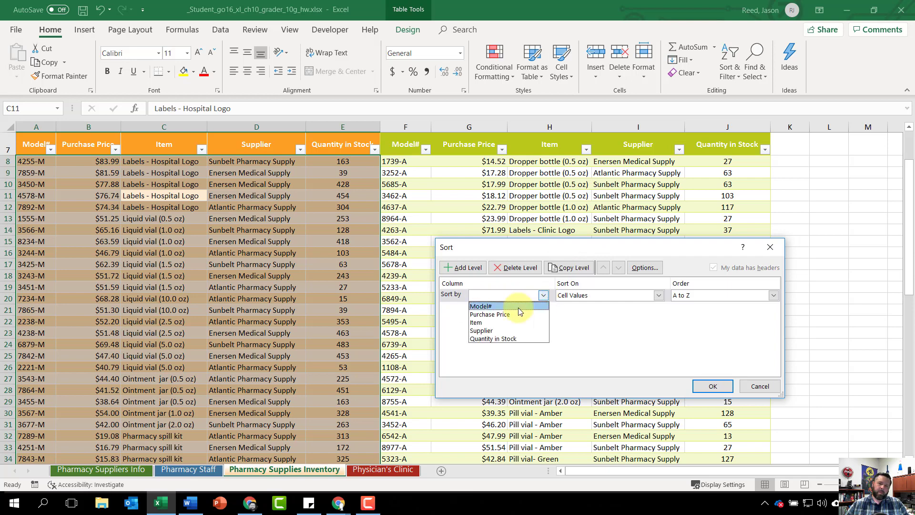
left_click(500, 306)
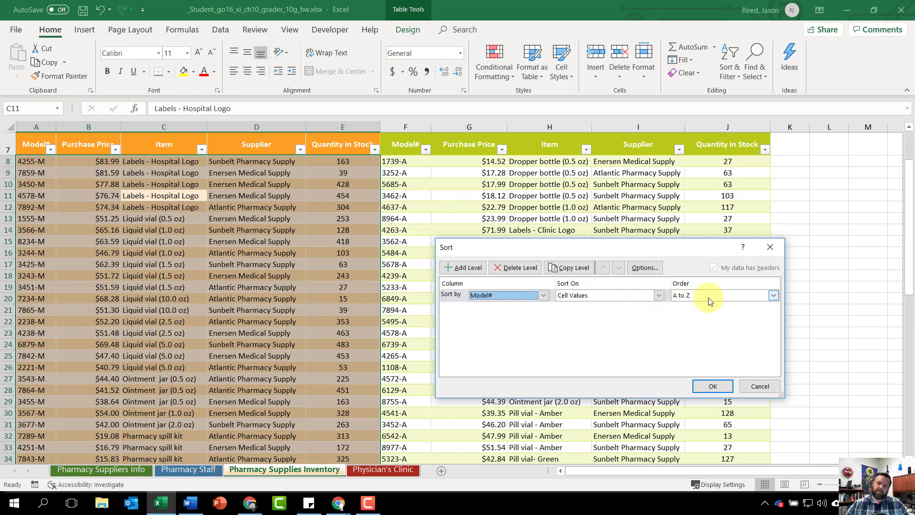
Step: Add Purchase Price, Largest to Smallest, as the hospital table's second sort level and apply the sort
left_click(458, 271)
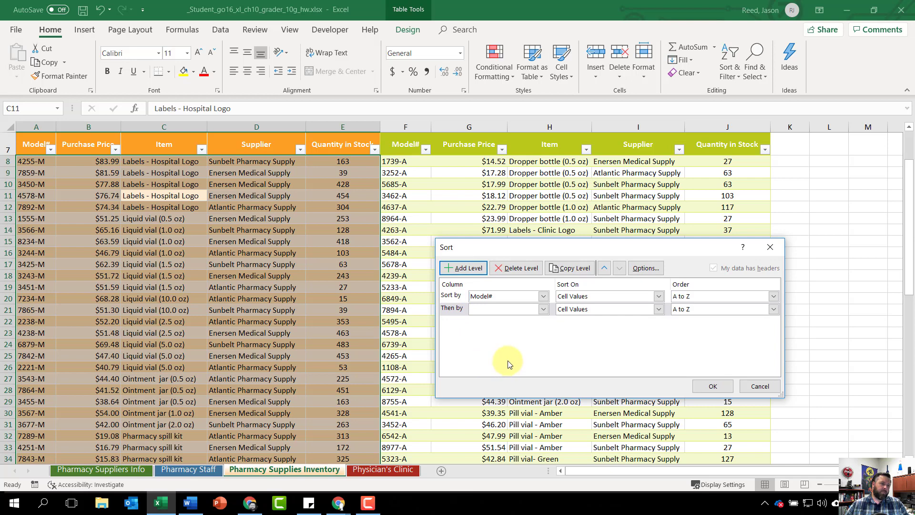
left_click(543, 308)
left_click(501, 328)
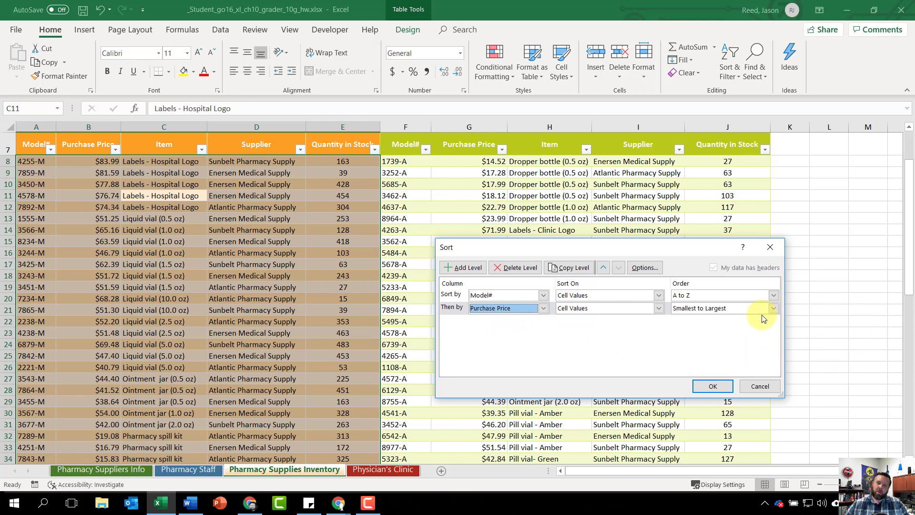
left_click(773, 308)
left_click(699, 327)
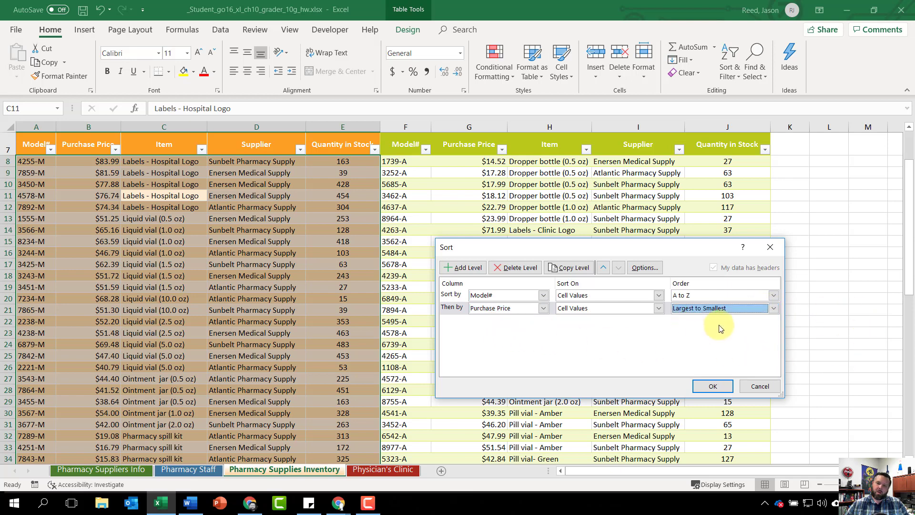
left_click(713, 386)
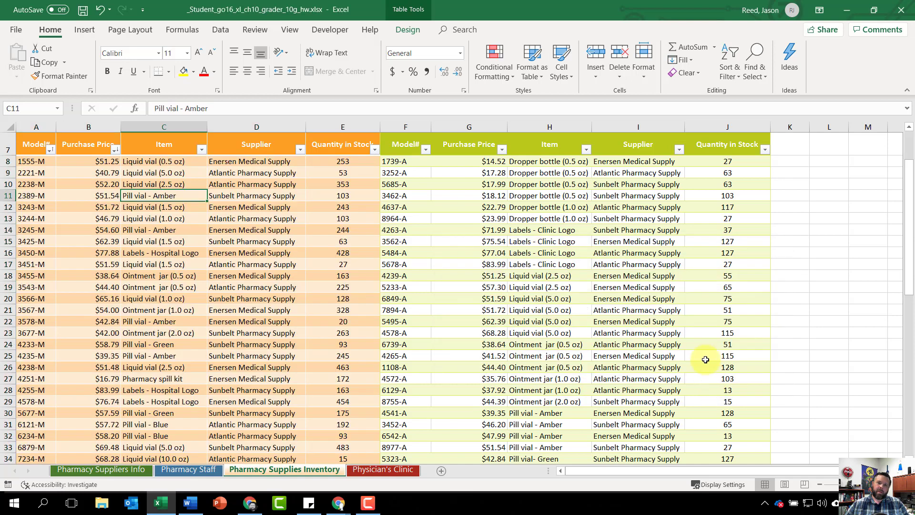
Step: Start a custom sort of the Physician's Clinic table with Model# in A to Z order as the first level
left_click(549, 219)
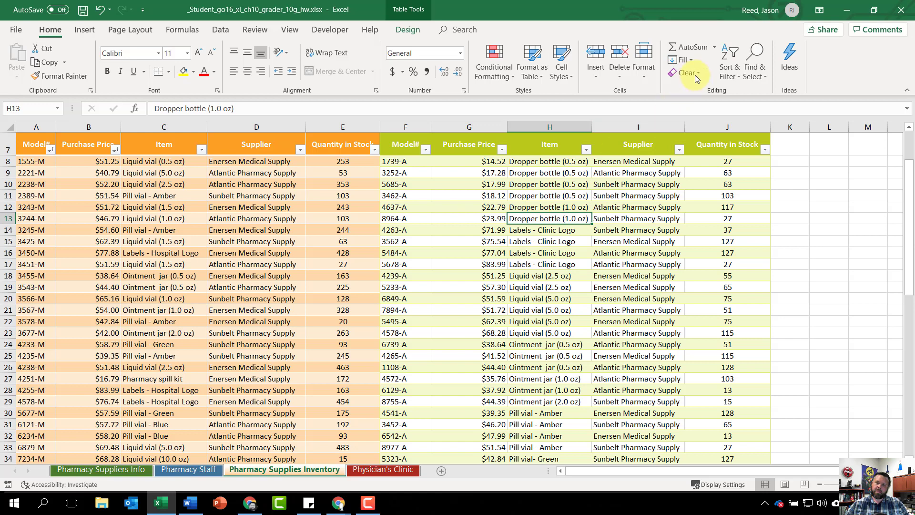
left_click(737, 66)
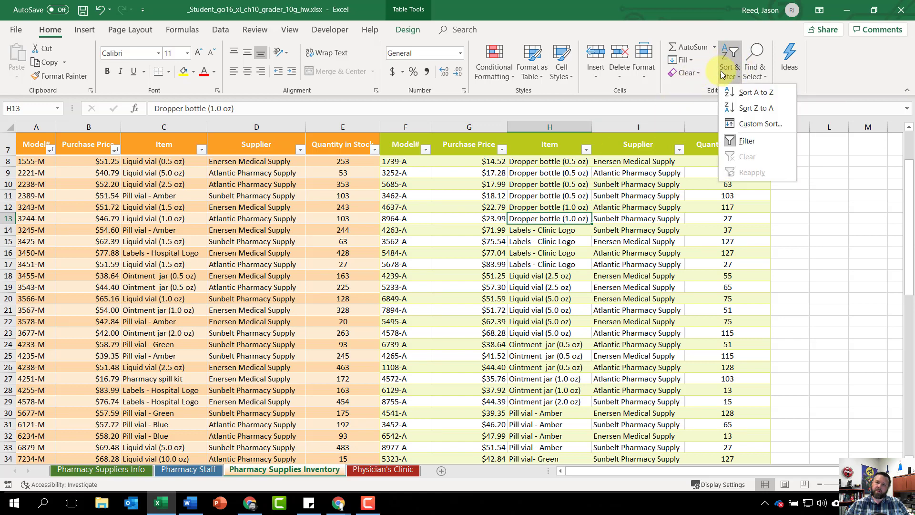
left_click(741, 125)
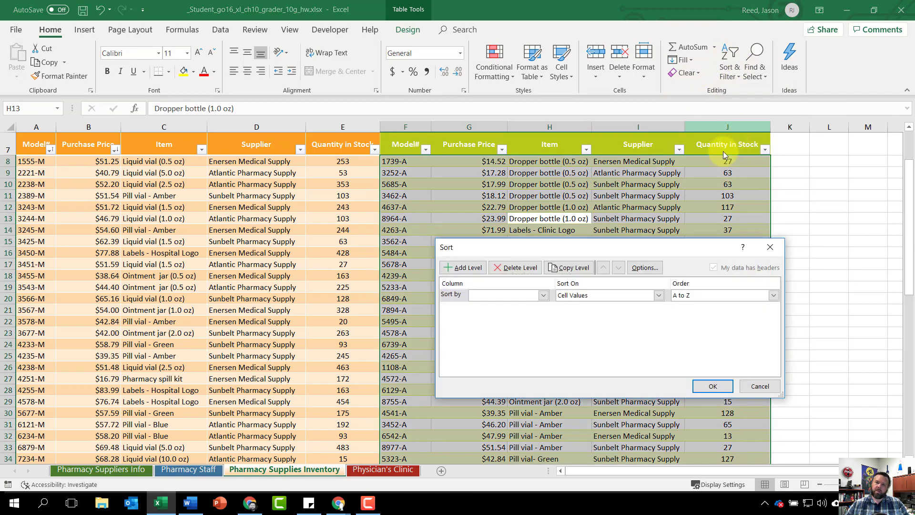
left_click(542, 296)
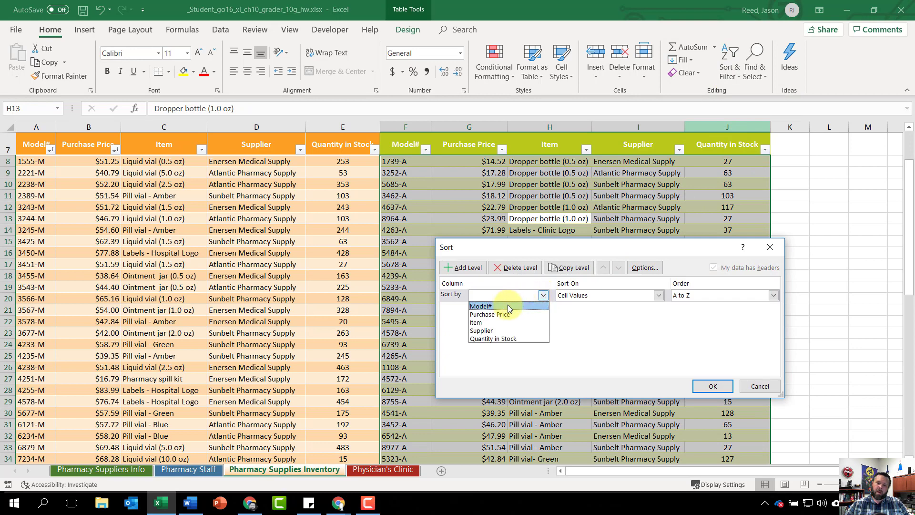
left_click(508, 304)
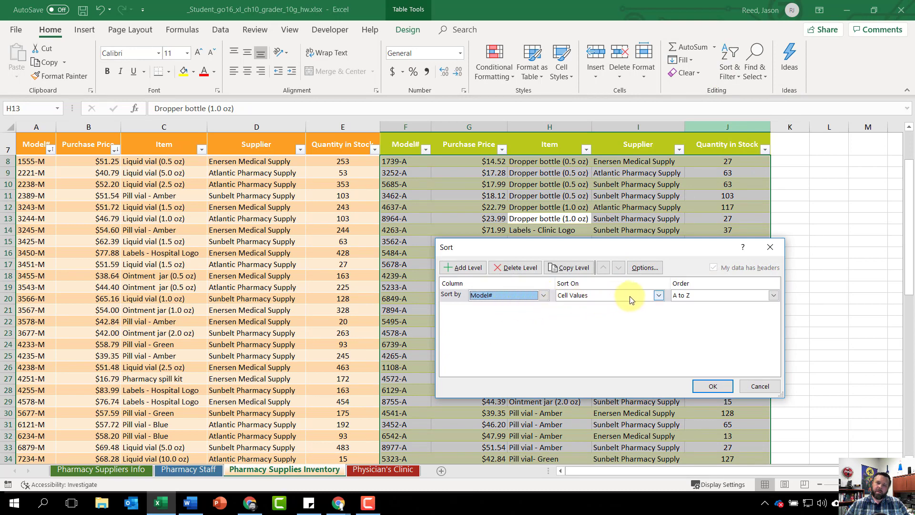
Step: Add Purchase Price, Largest to Smallest, as the clinic table's second sort level and apply the sort
left_click(459, 268)
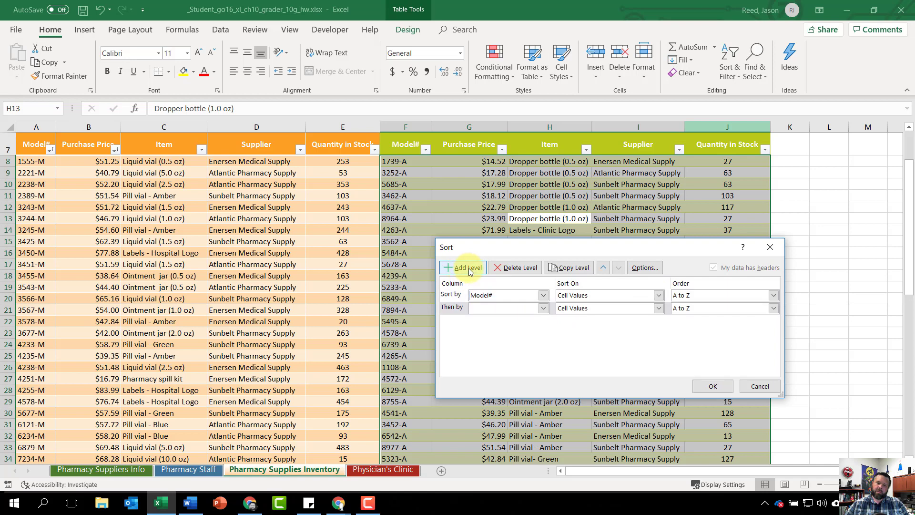
left_click(543, 309)
left_click(520, 329)
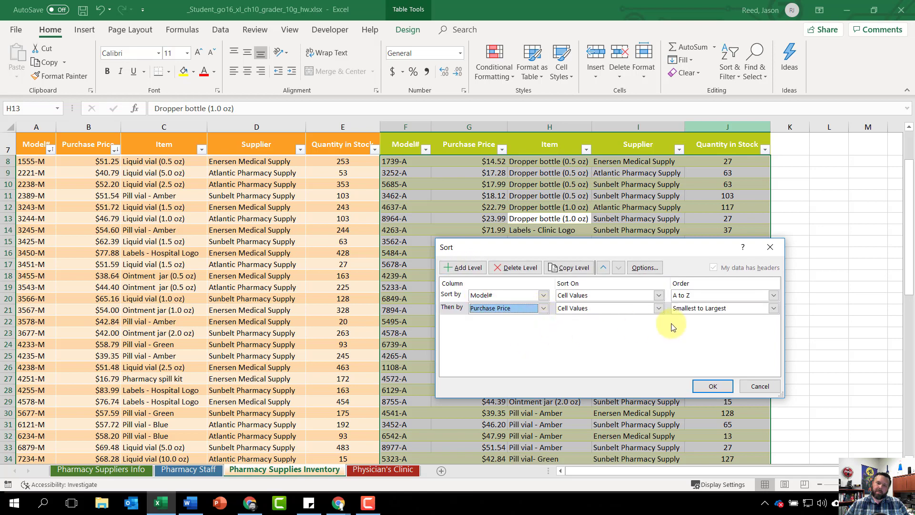
left_click(772, 309)
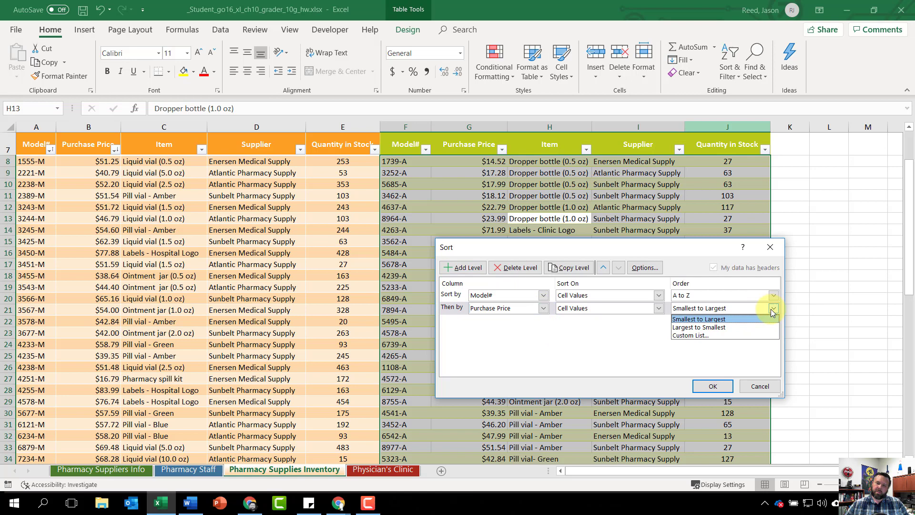
left_click(713, 328)
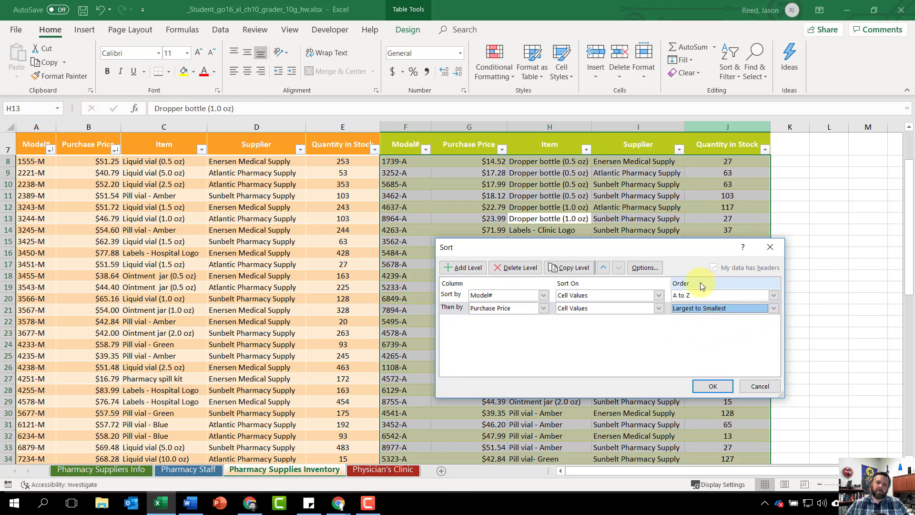
left_click(713, 388)
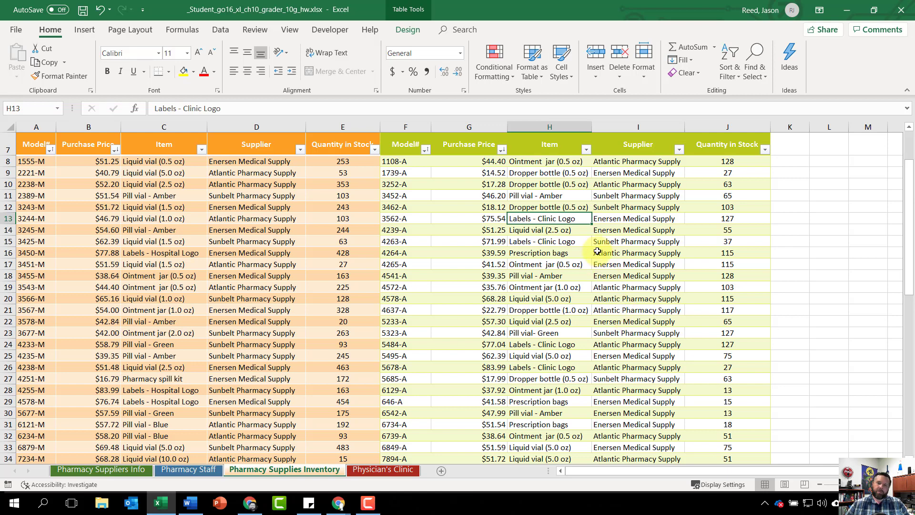
Step: Apply the rimmed three traffic lights icon set to the hospital table's Quantity in Stock values in E8:E42
left_click(333, 160)
left_click_drag(331, 161, 332, 421)
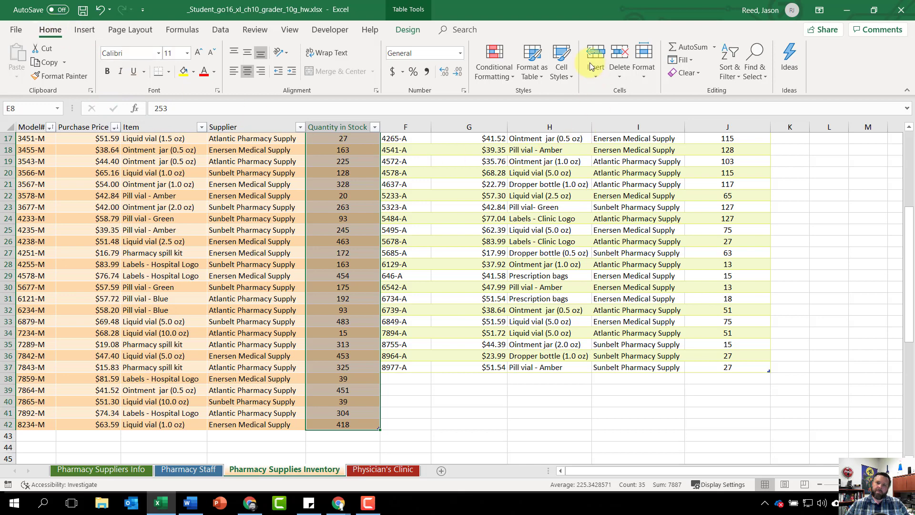
left_click(503, 76)
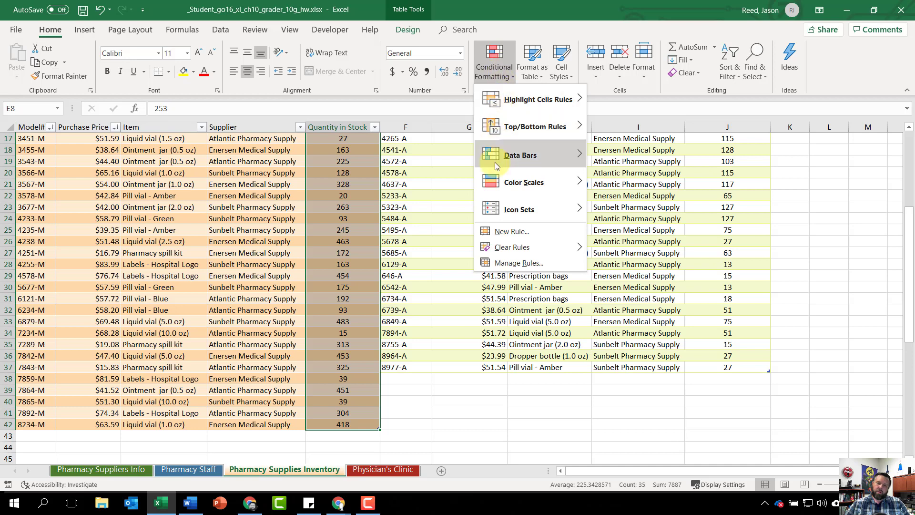
mouse_move(505, 216)
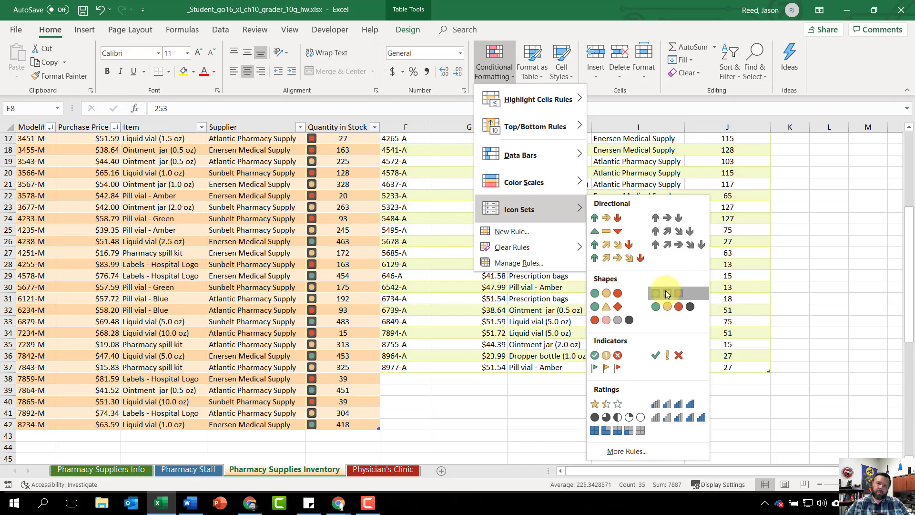
left_click(667, 293)
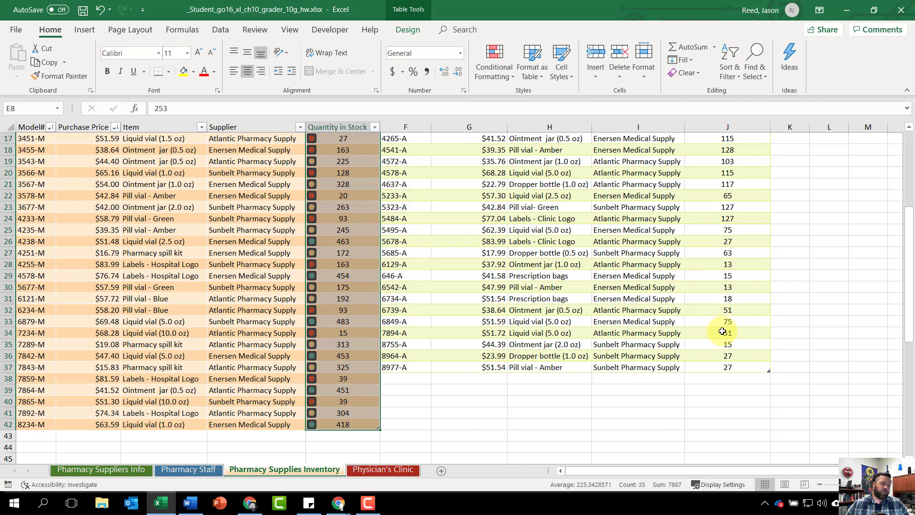
Step: Apply the rimmed three traffic lights icon set to the clinic table's Quantity in Stock values in J8:J37
scroll(723, 331, "up", 5)
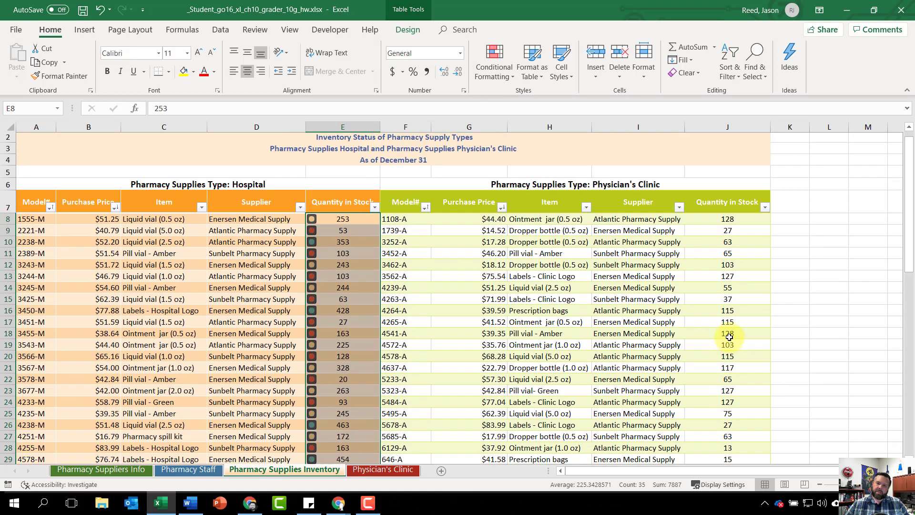
left_click_drag(716, 221, 734, 446)
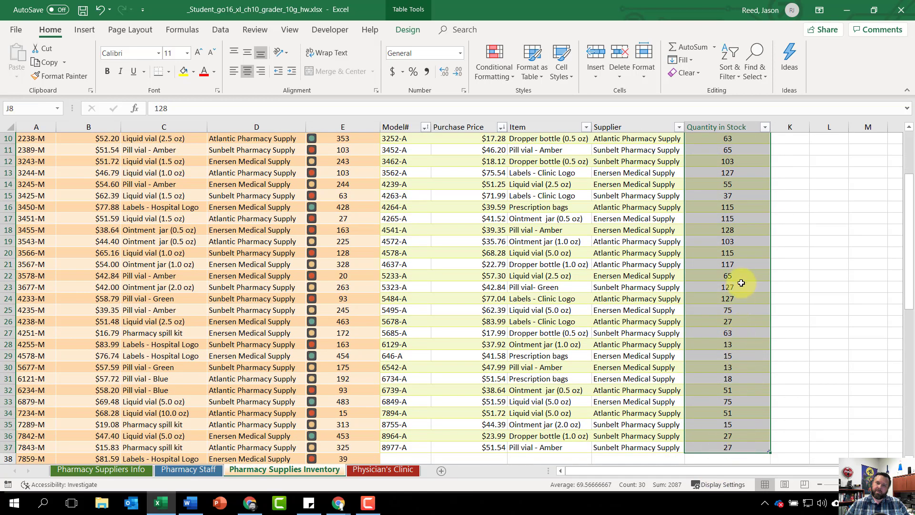
left_click(498, 64)
mouse_move(536, 209)
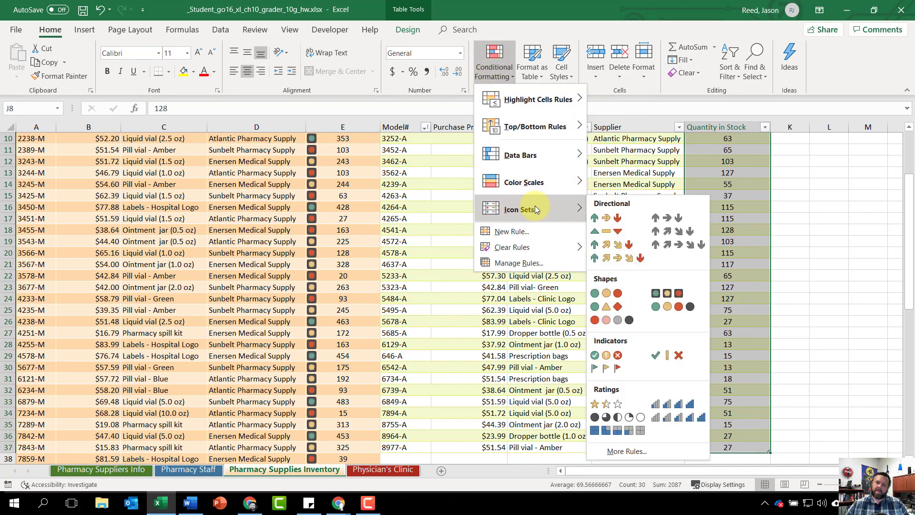
left_click(667, 293)
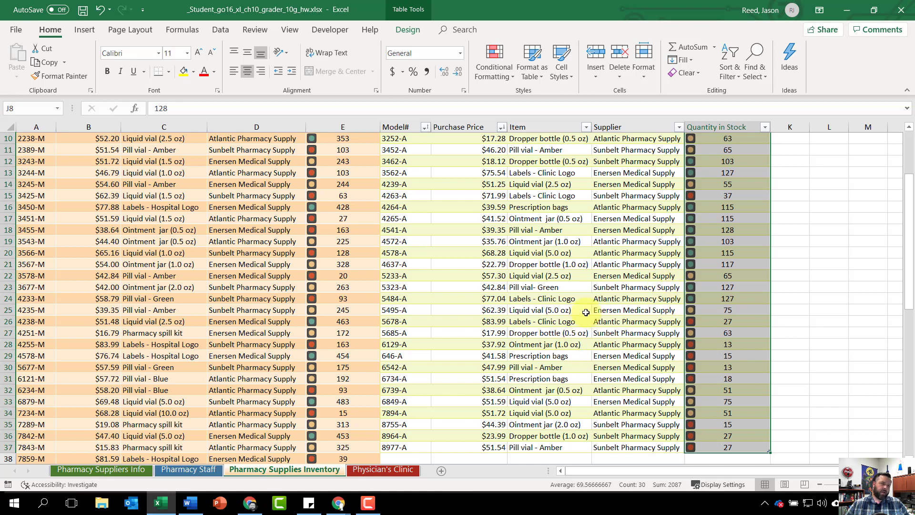
Step: Start a formula-based conditional formatting rule for the hospital table's Item cells C8:C42 using =c8="Pharmacy spill kit"
scroll(543, 303, "up", 3)
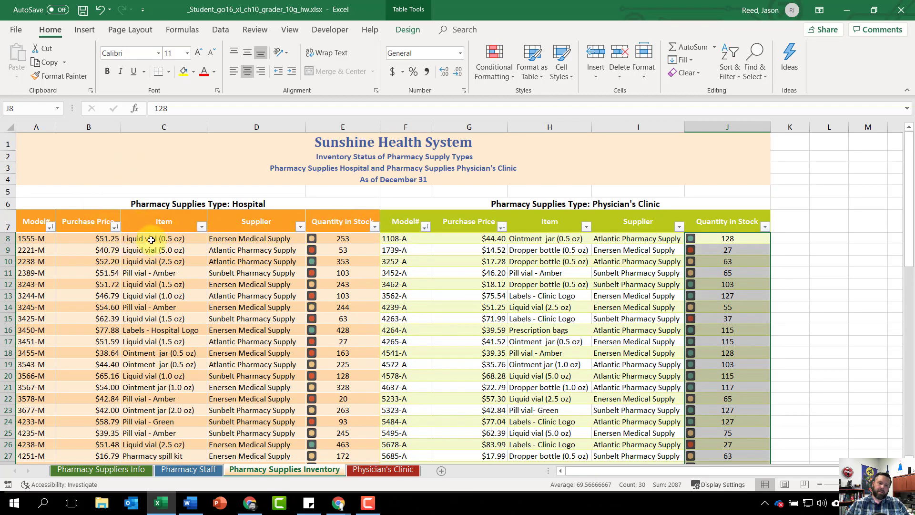
left_click_drag(152, 240, 179, 446)
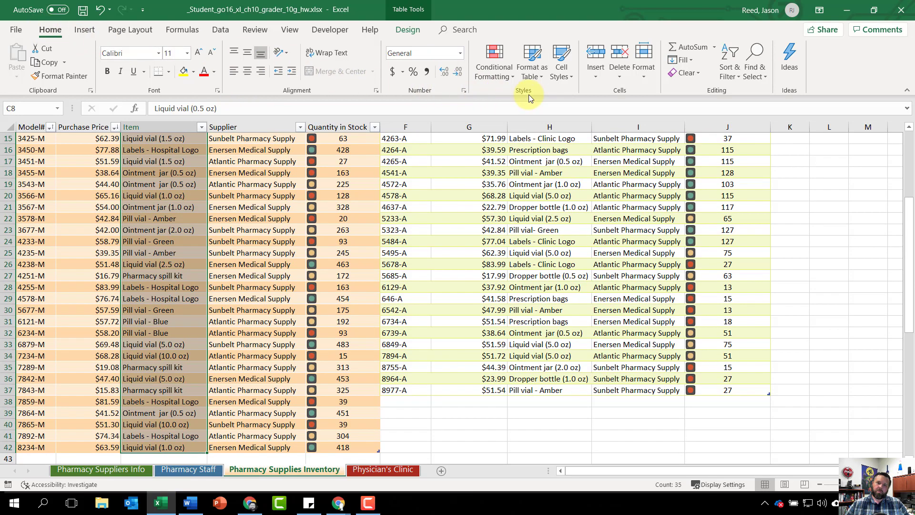
left_click(493, 70)
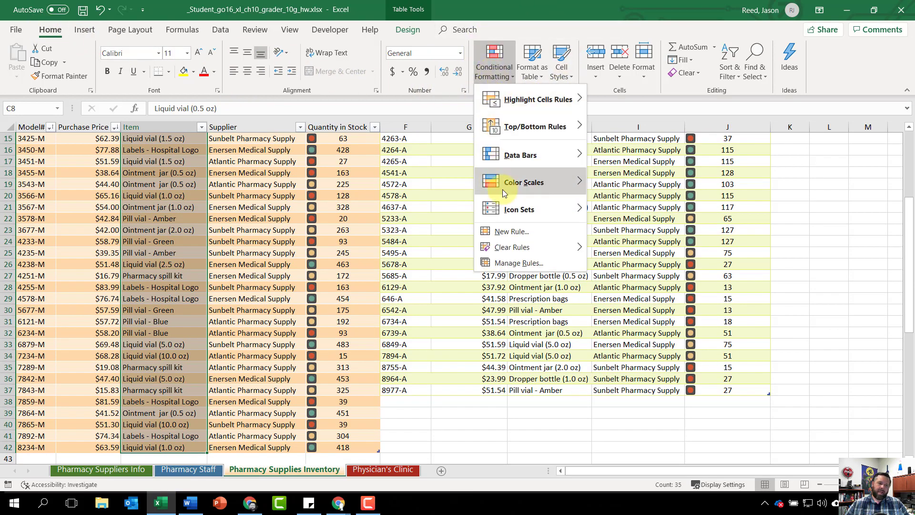
left_click(533, 231)
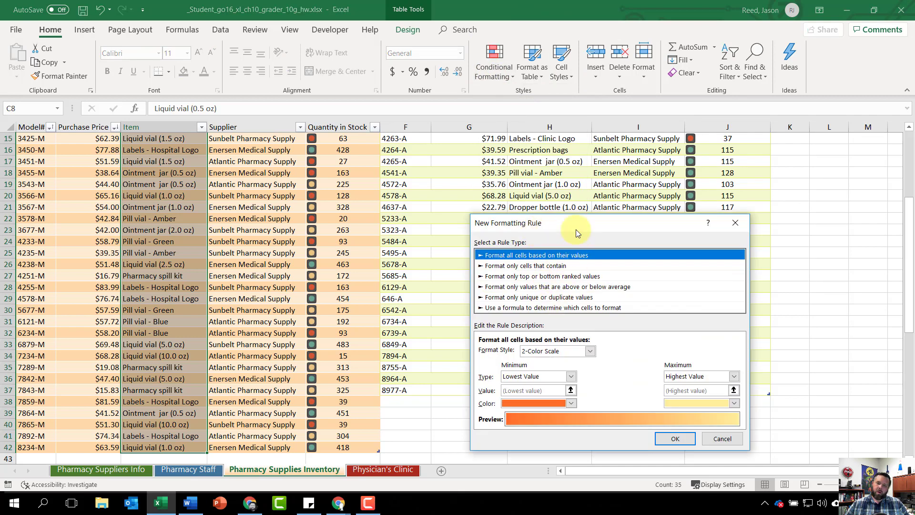
left_click_drag(577, 222, 574, 177)
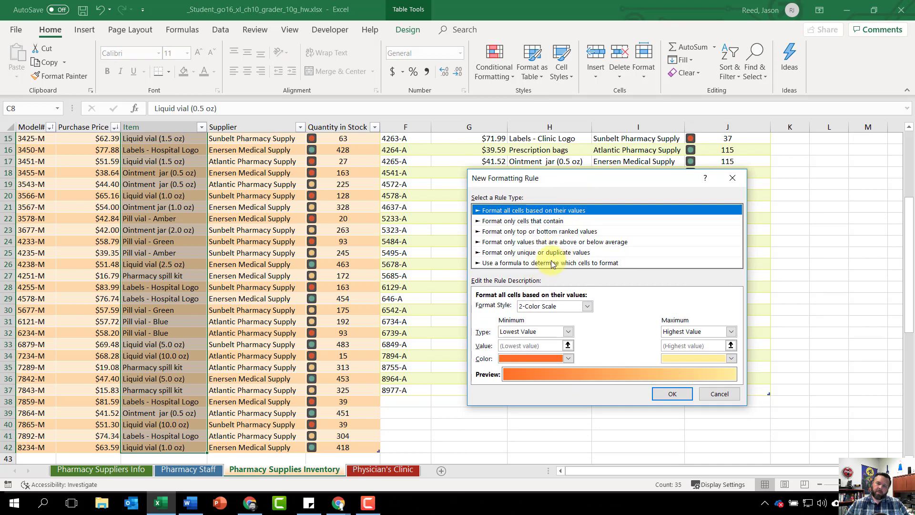
left_click(530, 263)
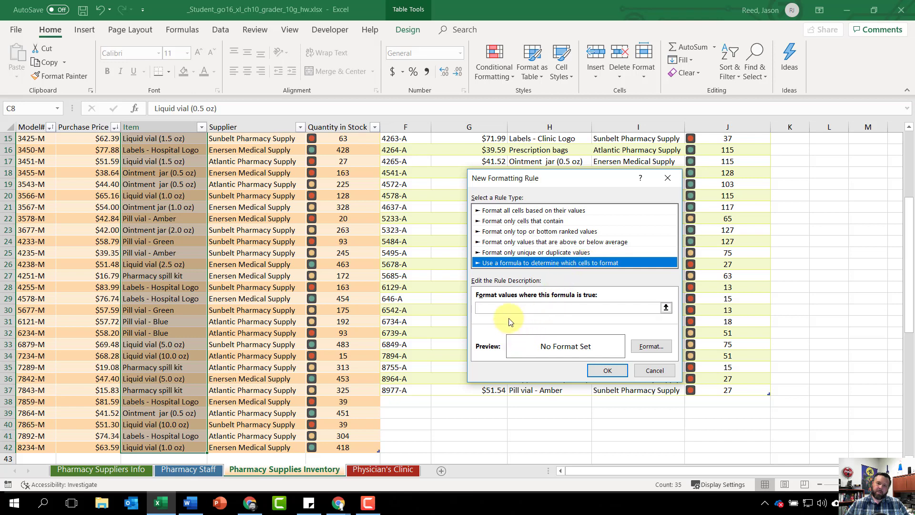
left_click(519, 309)
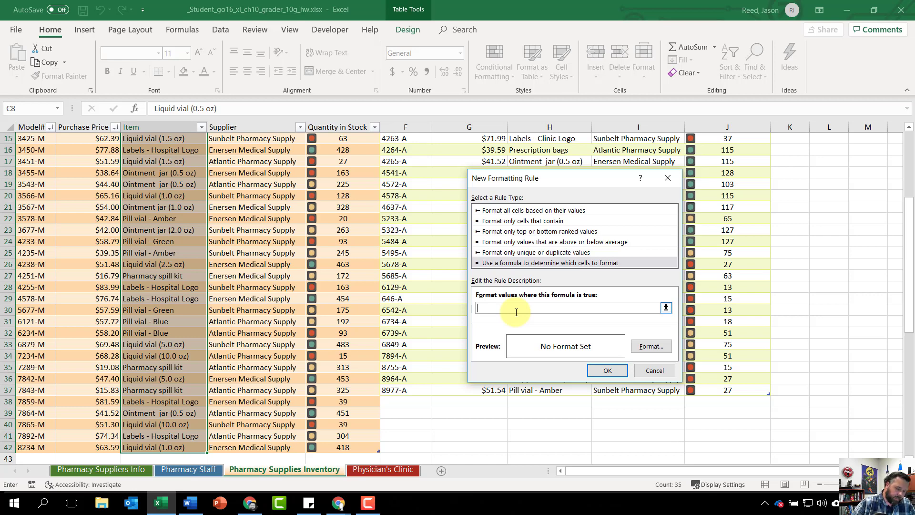
type("=c8=\"Pharmacy spill kit")
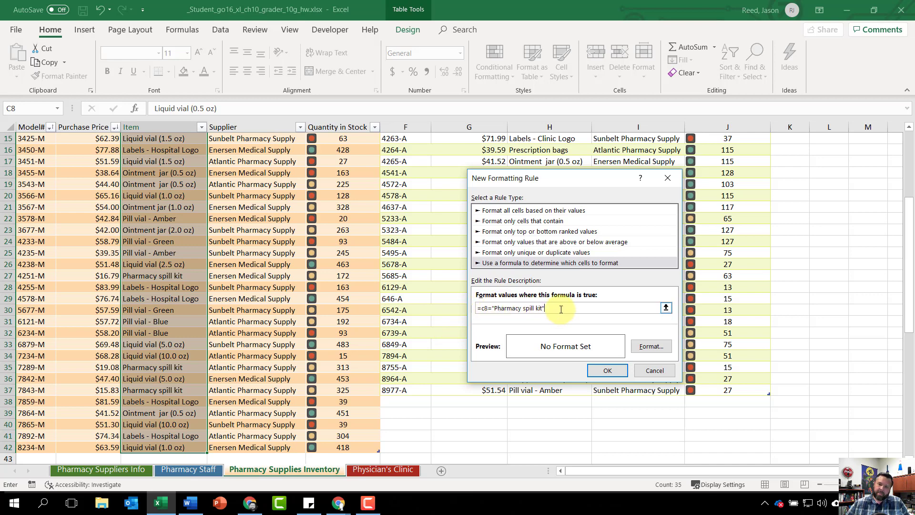
Step: Give the pharmacy spill kit rule a Bold Italic font in standard red and apply the rule
left_click(652, 344)
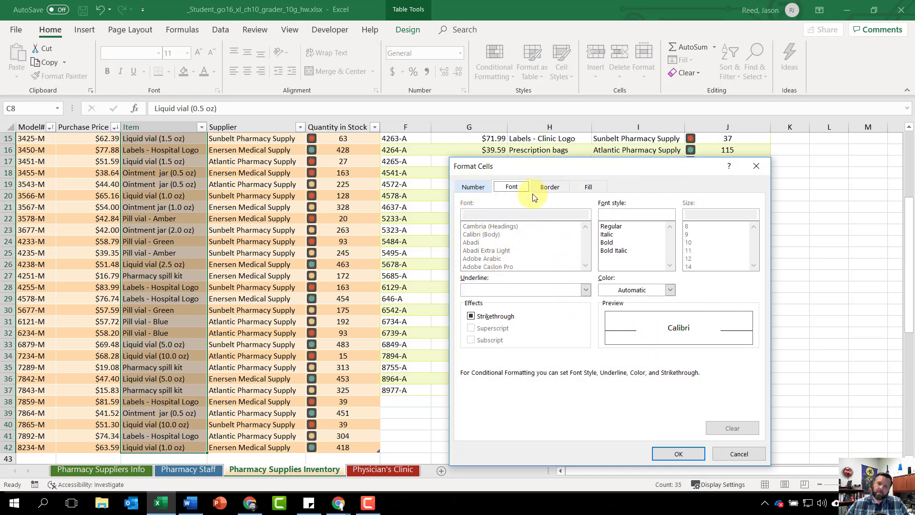
left_click(622, 251)
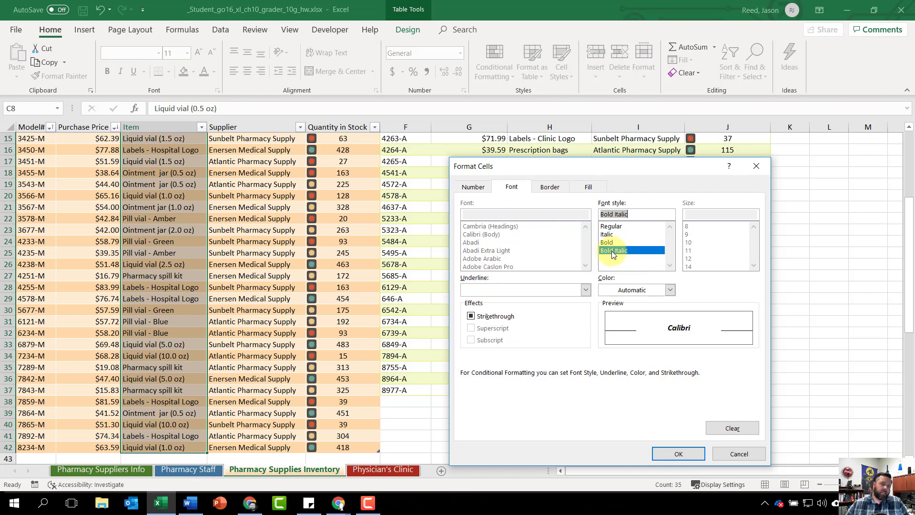
left_click(637, 296)
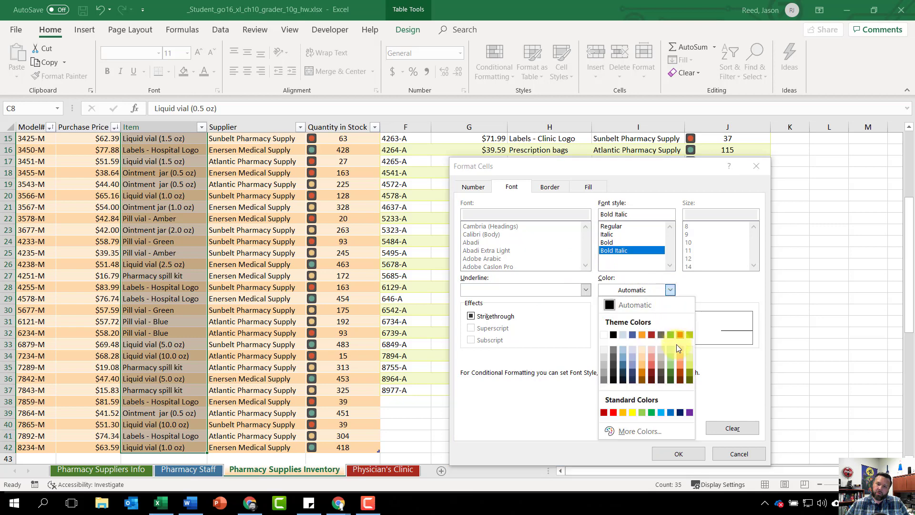
left_click(614, 413)
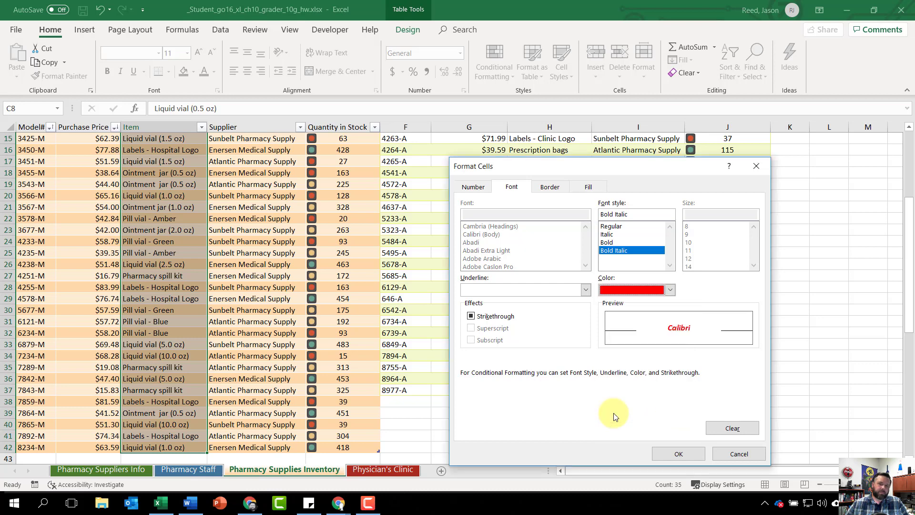
left_click(676, 453)
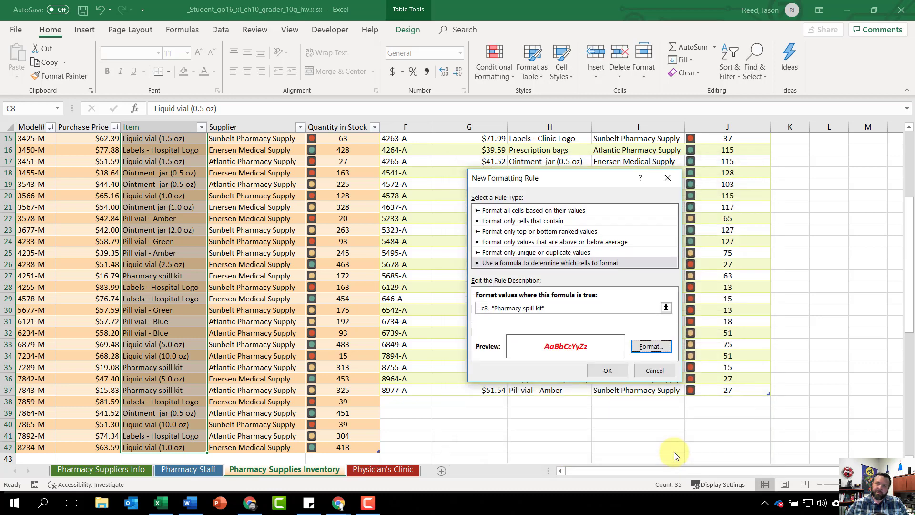
left_click(608, 372)
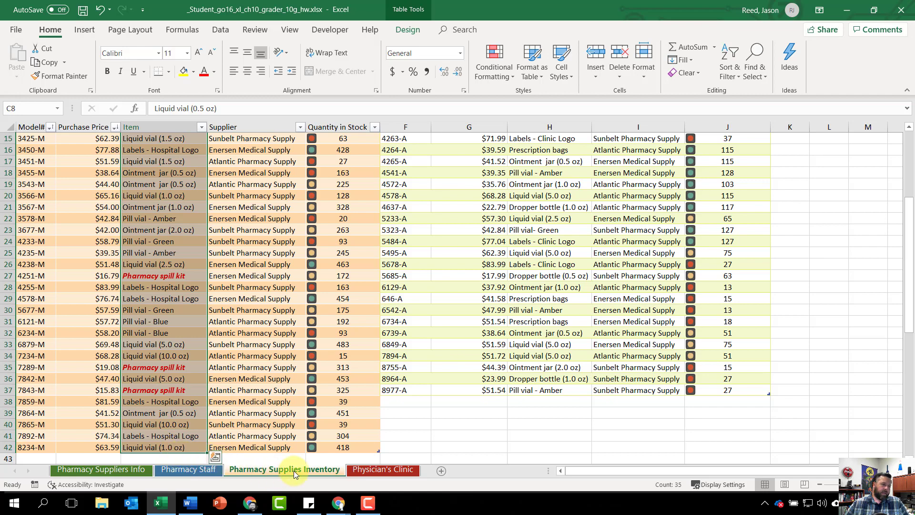
Step: Permanently delete the Physician's Clinic worksheet
left_click(387, 469)
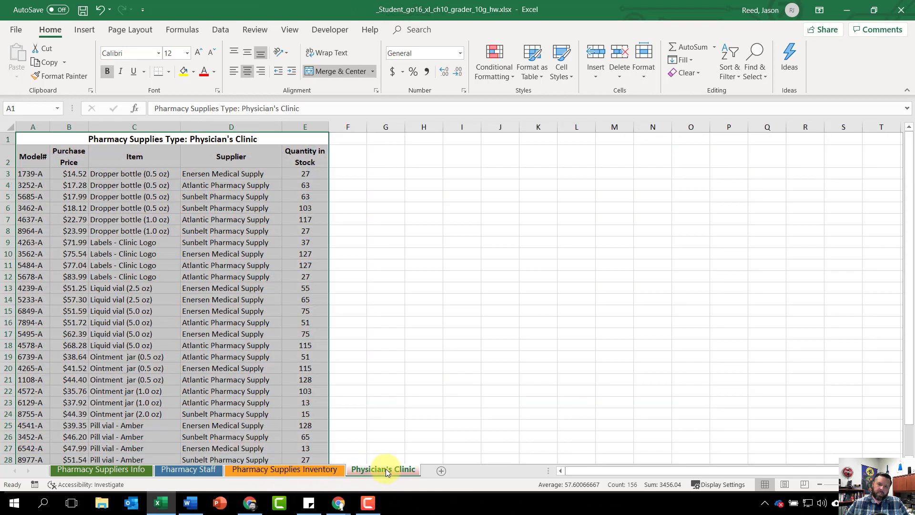
right_click(389, 469)
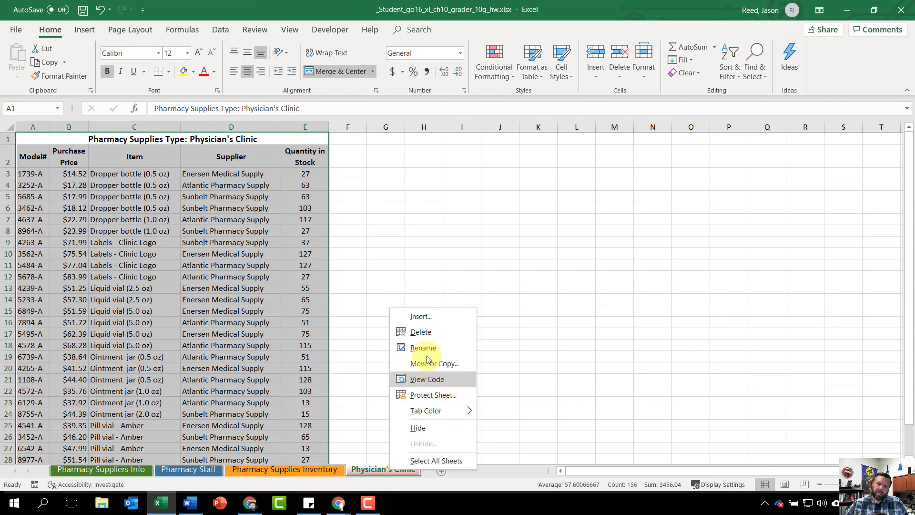
left_click(429, 334)
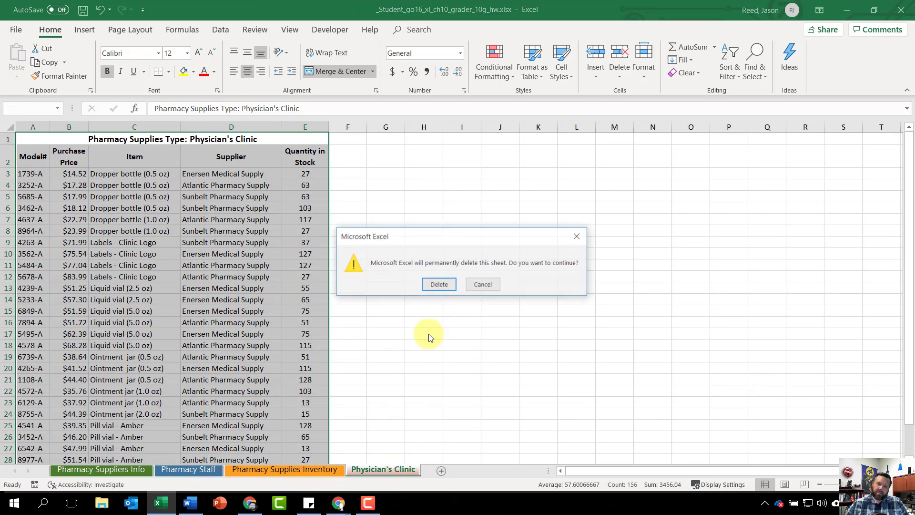
left_click(438, 285)
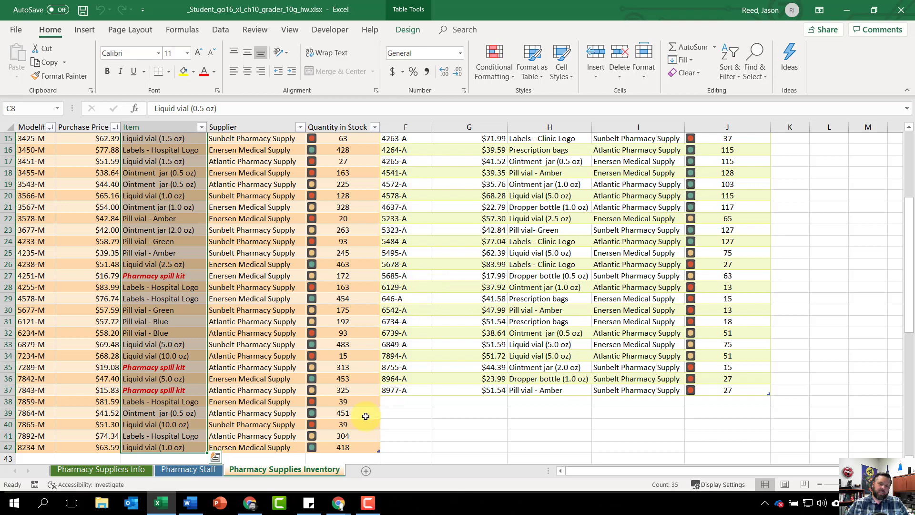
Step: Group all worksheets and insert the sheet name in the right section of a custom header
right_click(288, 469)
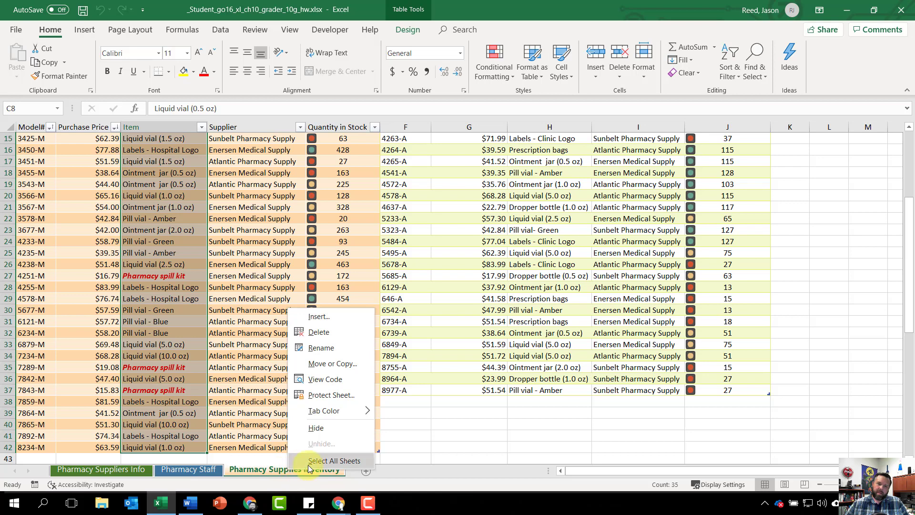
left_click(340, 459)
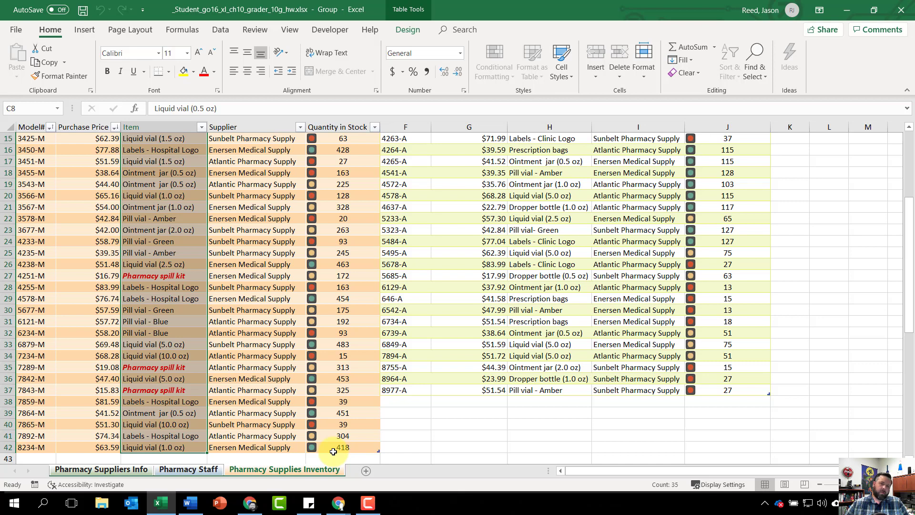
left_click(130, 33)
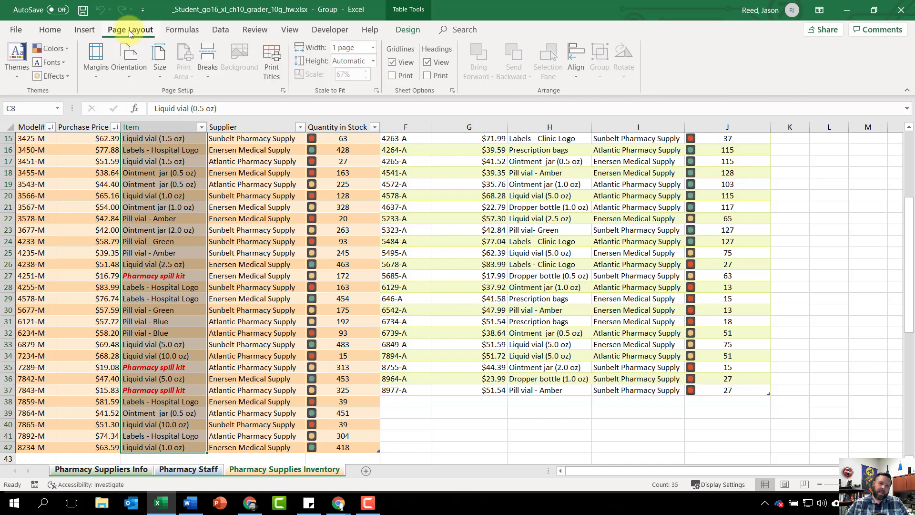
left_click(284, 91)
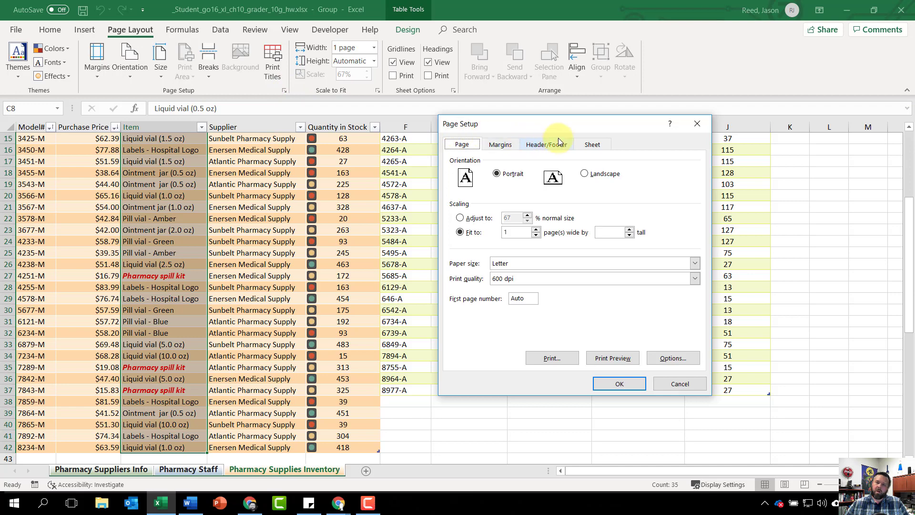
left_click(540, 145)
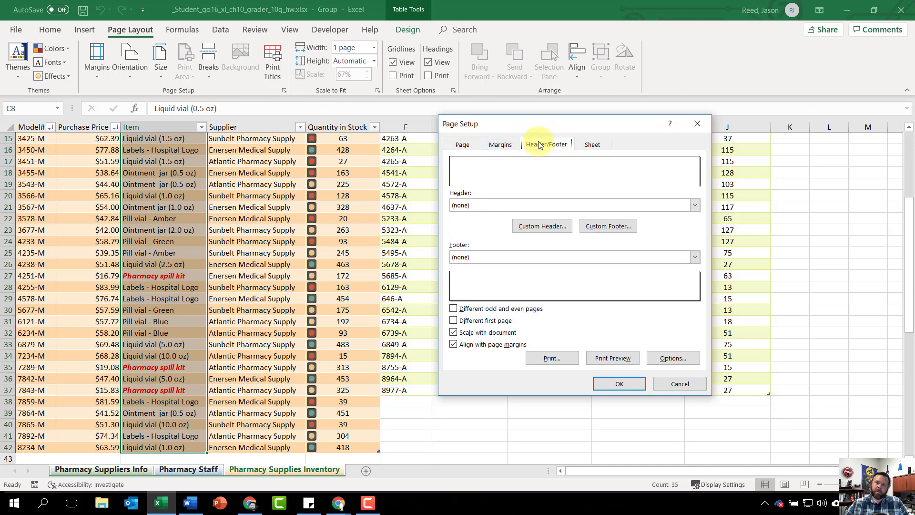
left_click(542, 227)
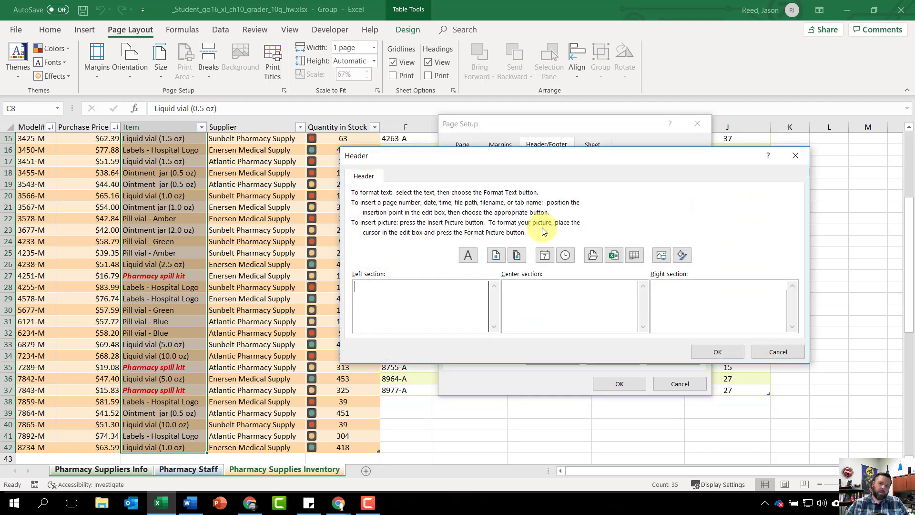
left_click(698, 301)
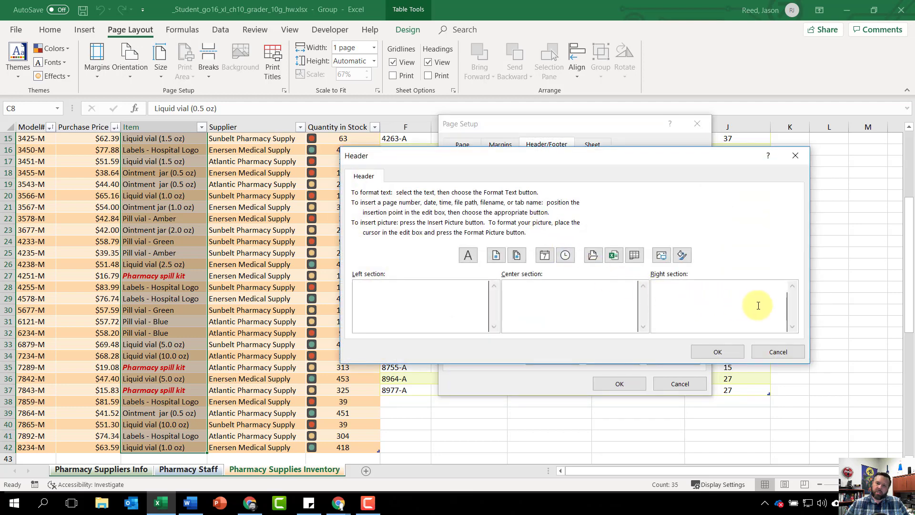
left_click(634, 256)
left_click(722, 352)
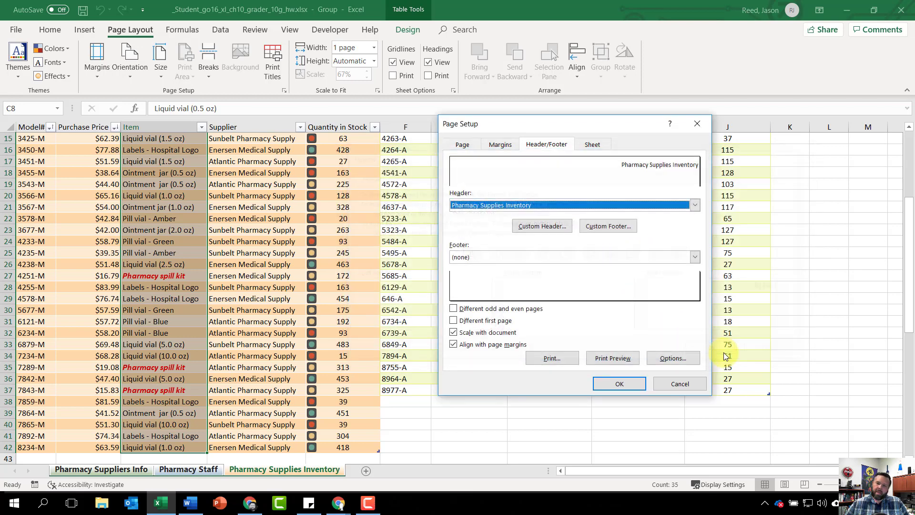
Step: Insert the file name in the custom footer's left section and apply the page setup to the grouped sheets
left_click(606, 227)
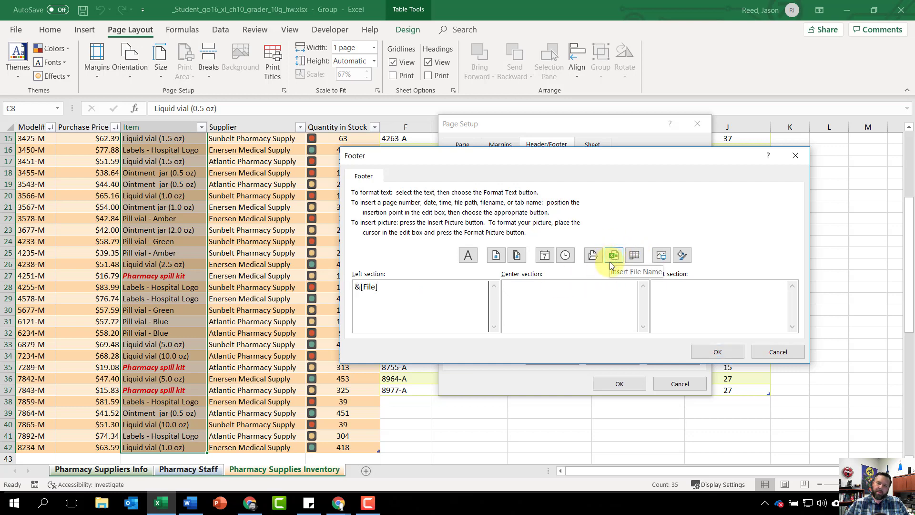
left_click(717, 352)
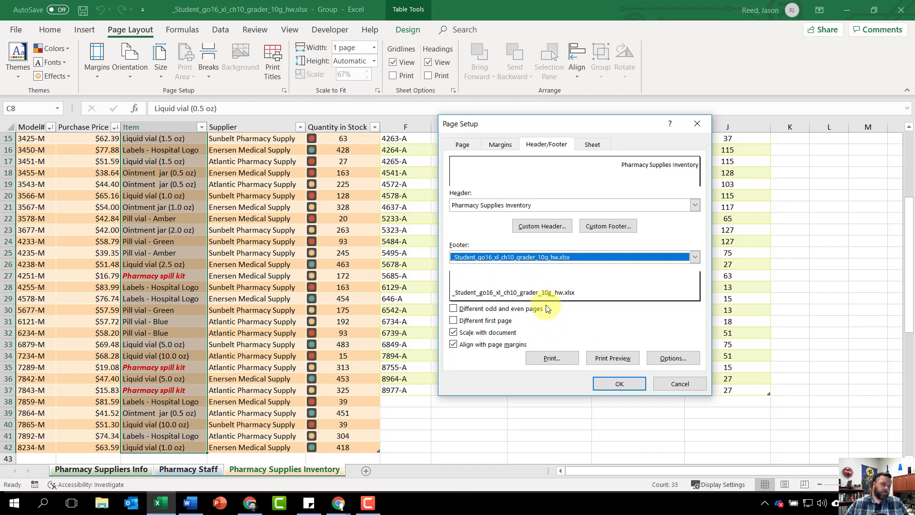
left_click(630, 384)
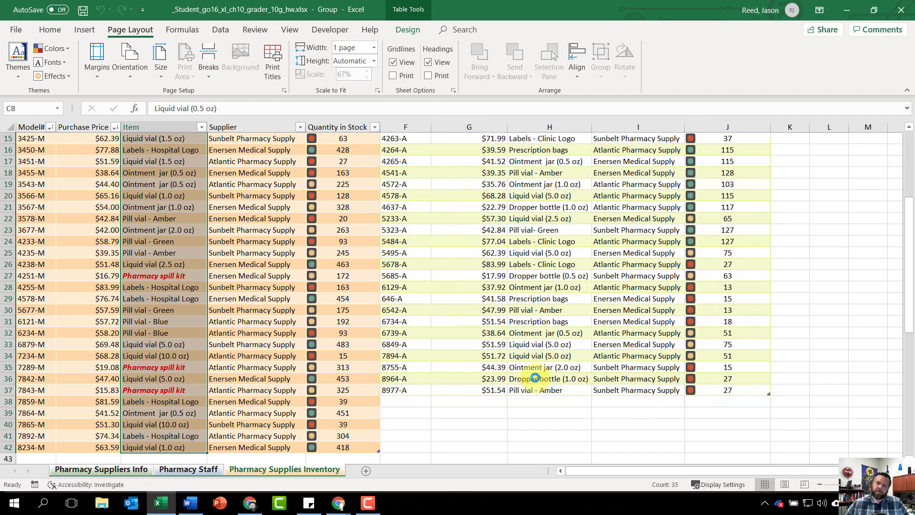
Step: In the page setup of the grouped sheets, centre the content horizontally on the page
scroll(145, 364, "up", 5)
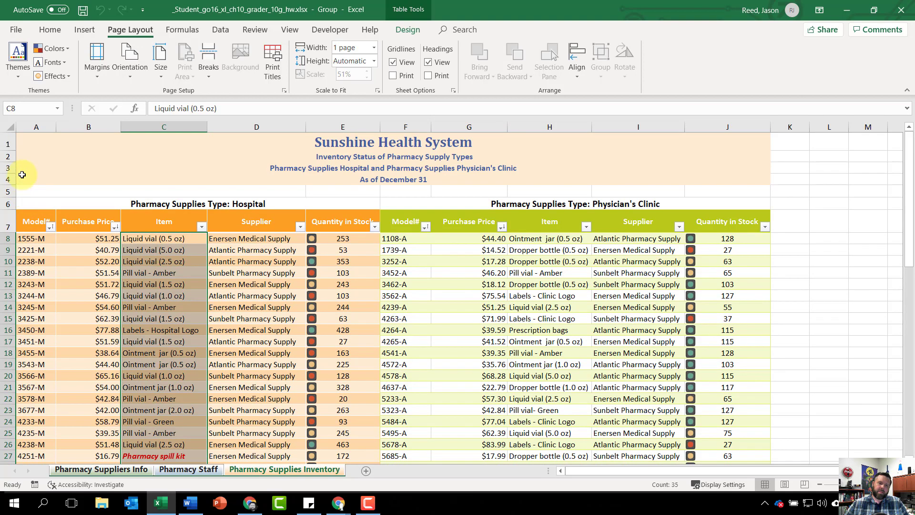
left_click(39, 139)
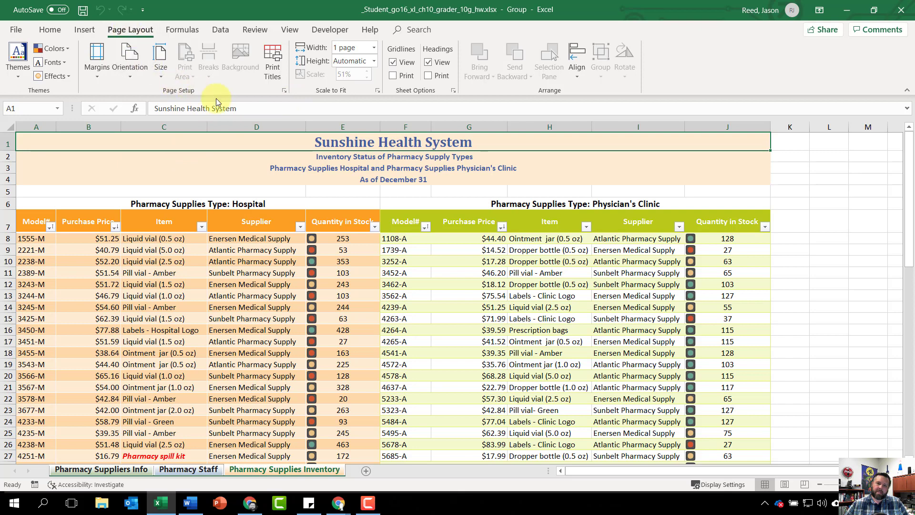
left_click(284, 91)
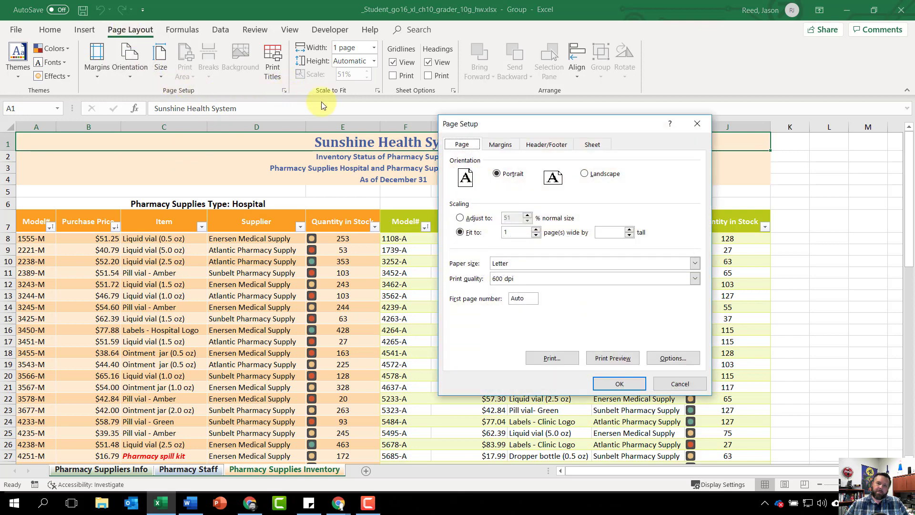
left_click_drag(525, 125, 394, 116)
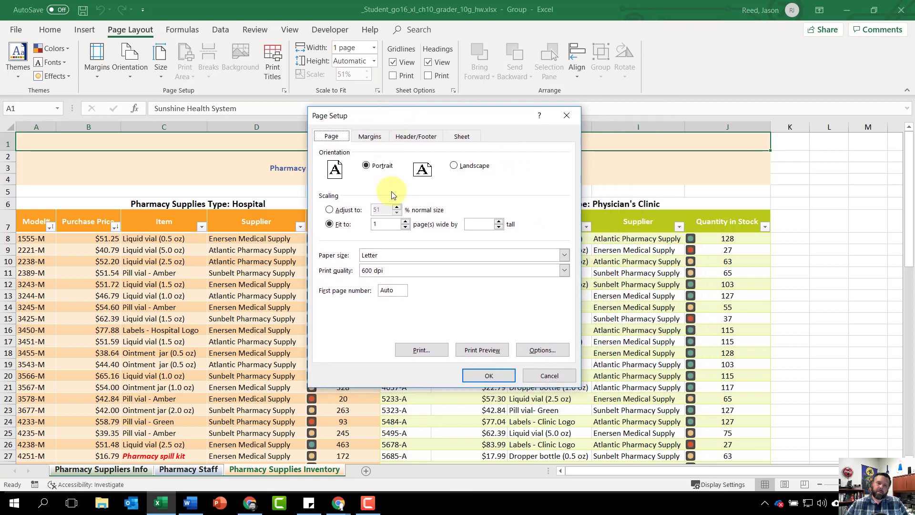
left_click(368, 137)
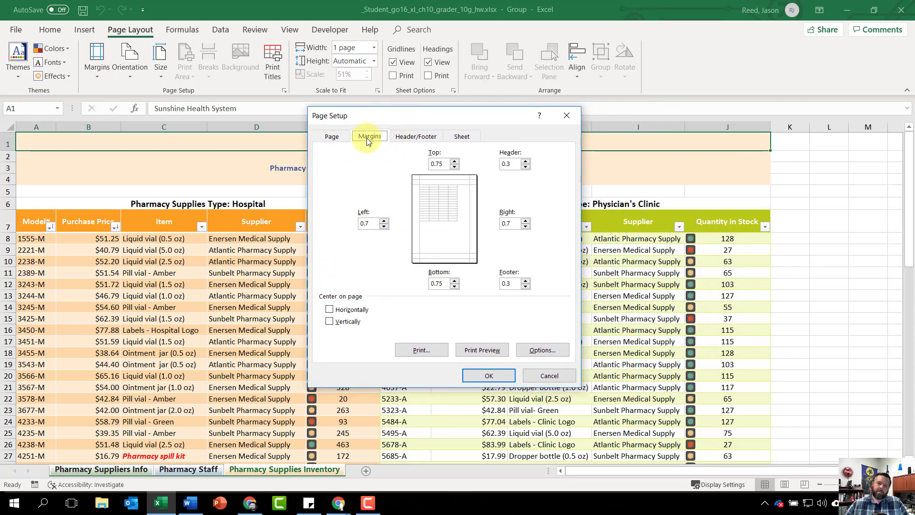
left_click(329, 311)
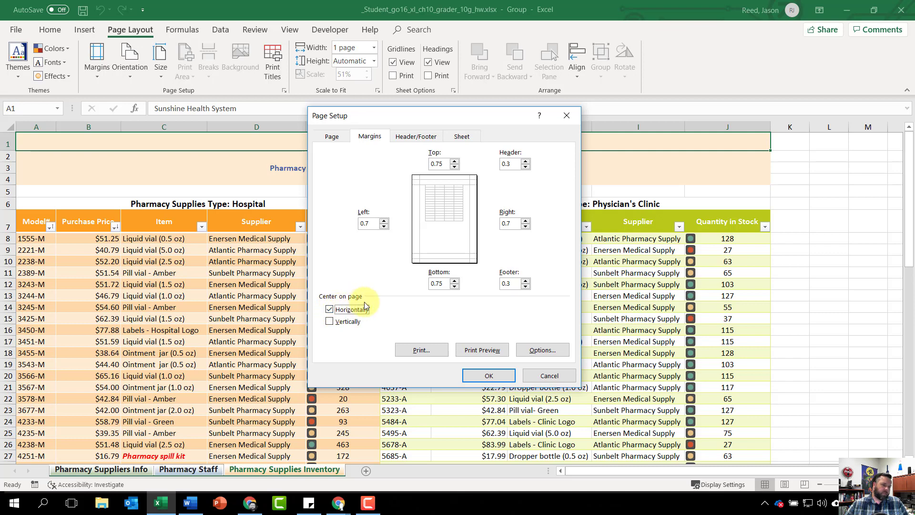
Step: Set the grouped sheets to fit 1 page wide by 1 page tall in Landscape orientation and apply the page setup
left_click(332, 137)
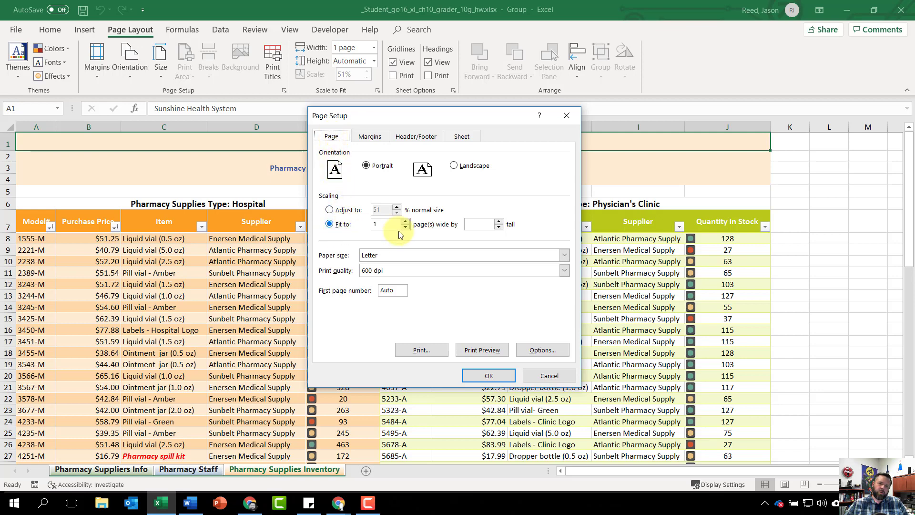
left_click(483, 225)
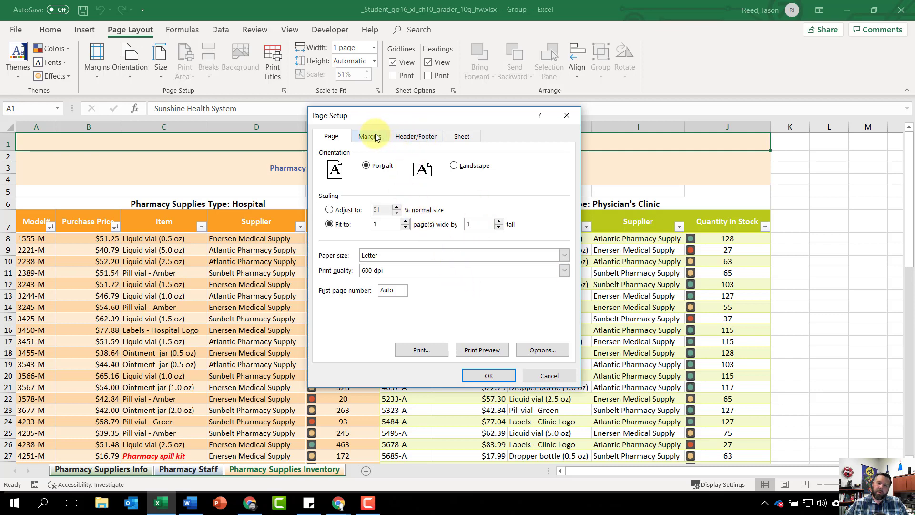
left_click(453, 170)
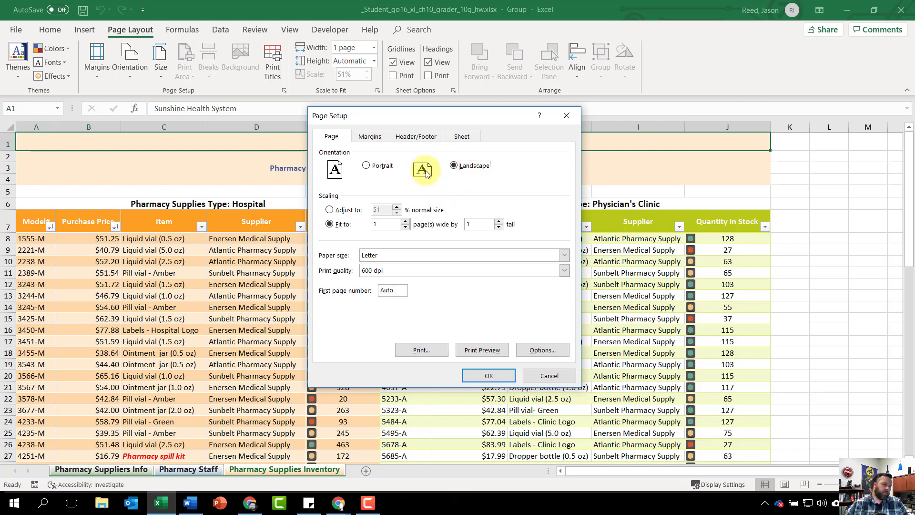
left_click(496, 374)
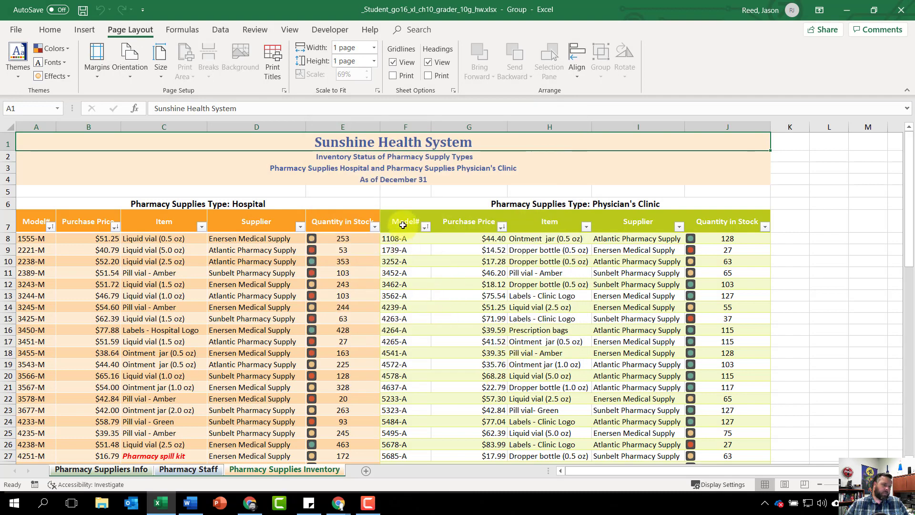
Step: Show all document properties and enter "pharmacy supplies" as the tags and "cgs" as the subject
left_click(14, 30)
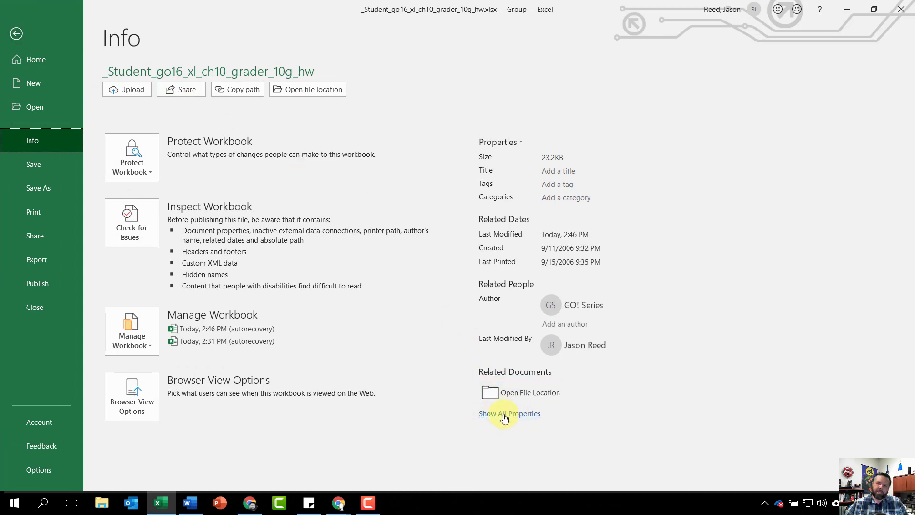
left_click(505, 414)
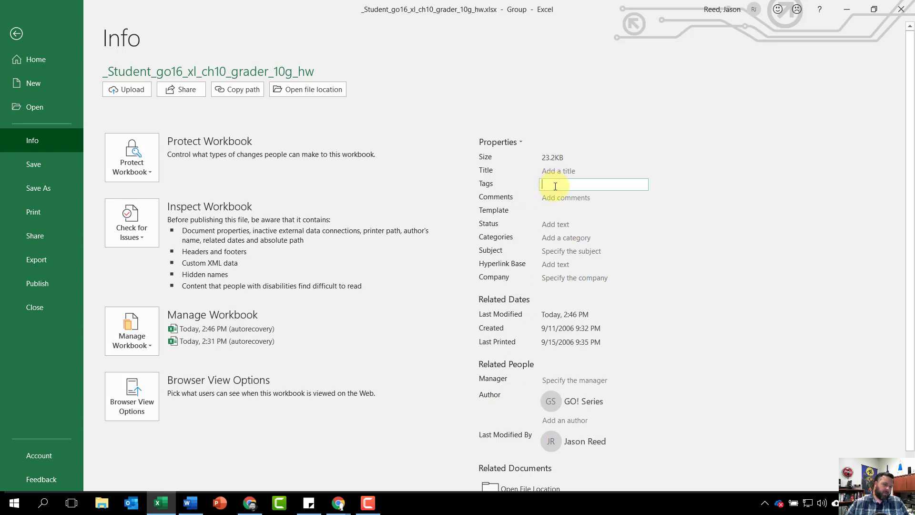
type("pharmacy supplies")
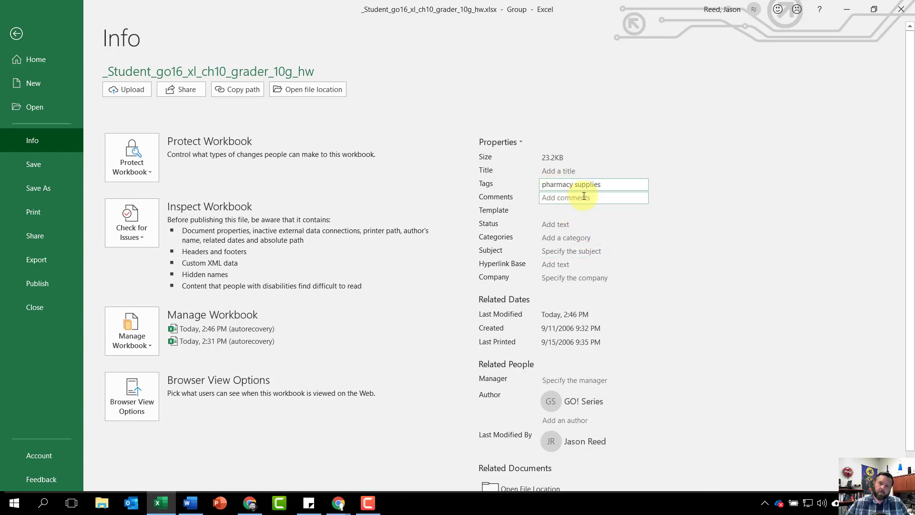
left_click(559, 254)
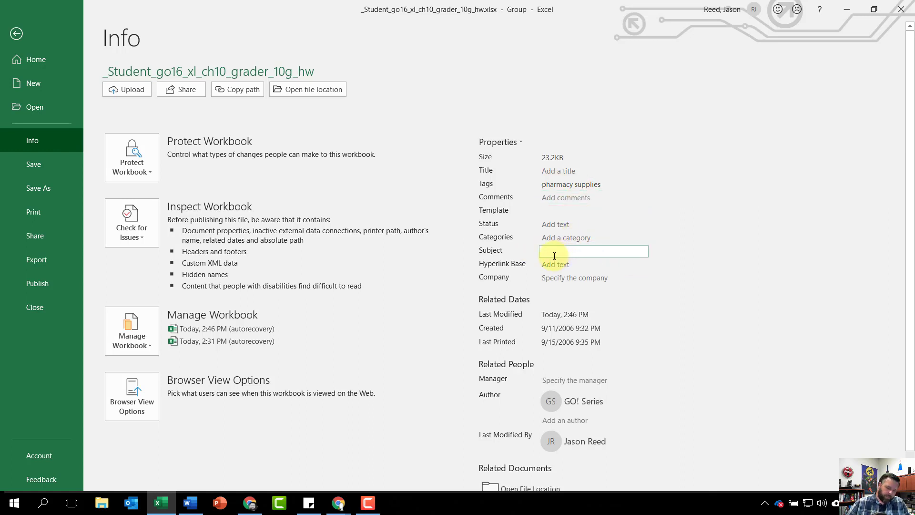
type("cgs")
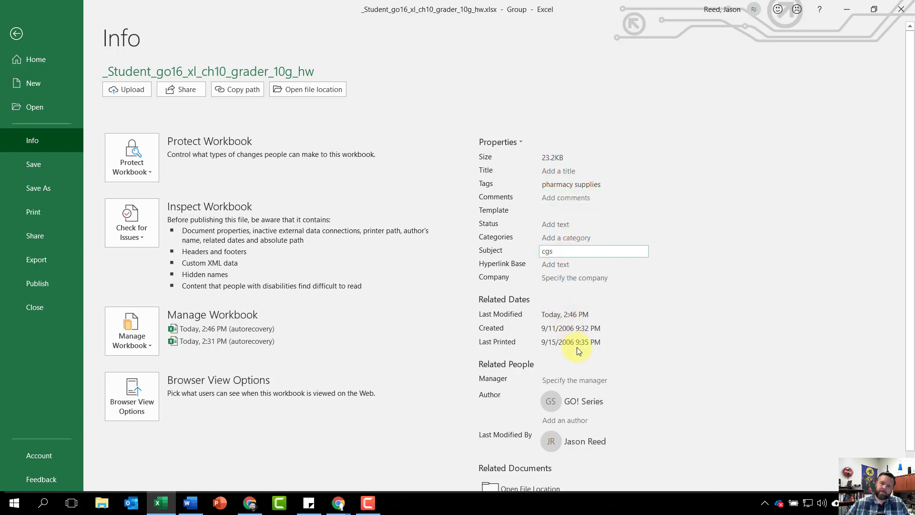
Step: Remove the existing workbook author and enter the new author's full name, choosing the matching contact
right_click(588, 402)
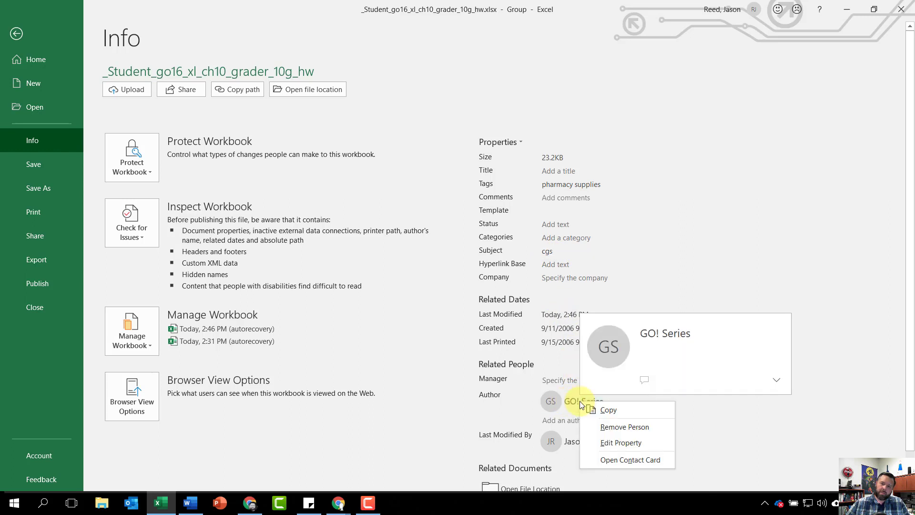
left_click(638, 427)
left_click(558, 398)
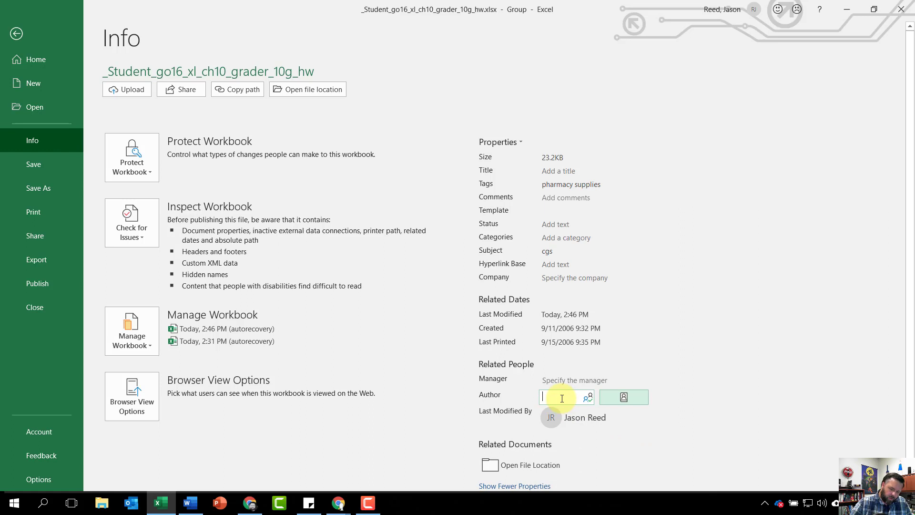
type("Jason Reed")
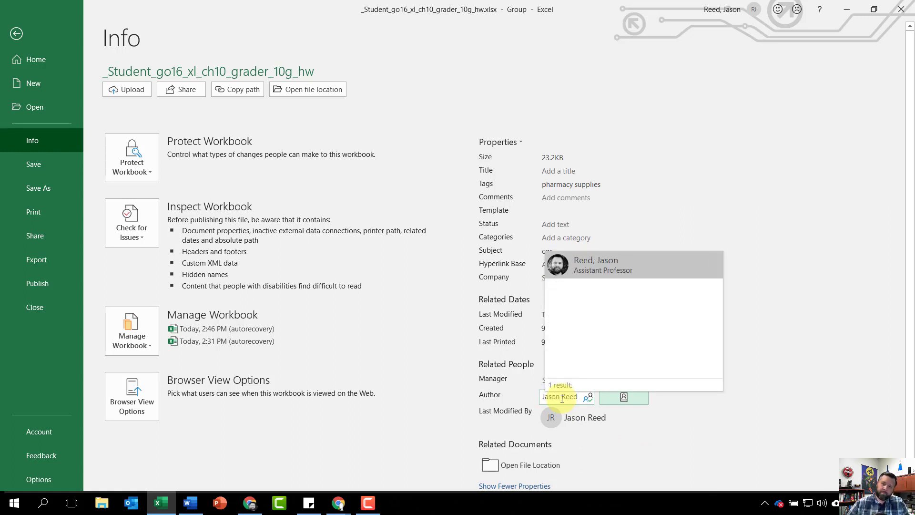
left_click(609, 270)
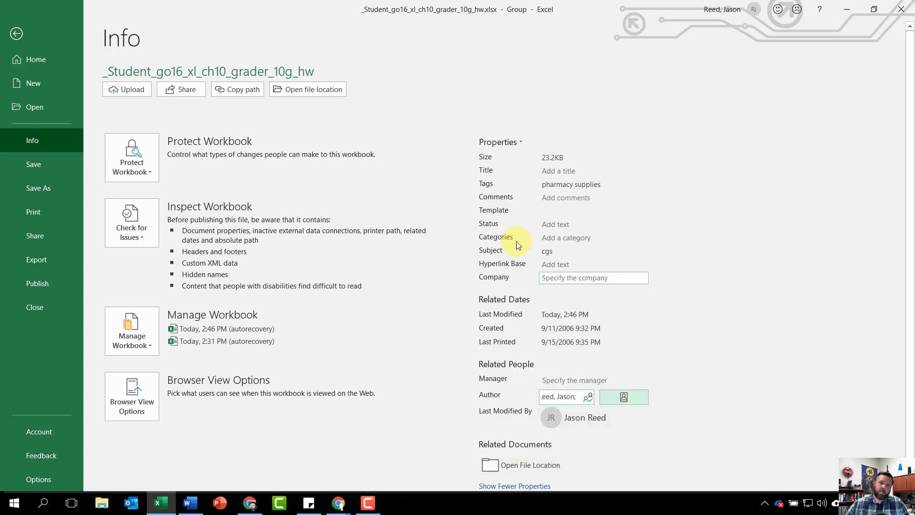
Step: Save the workbook and close it
left_click(34, 164)
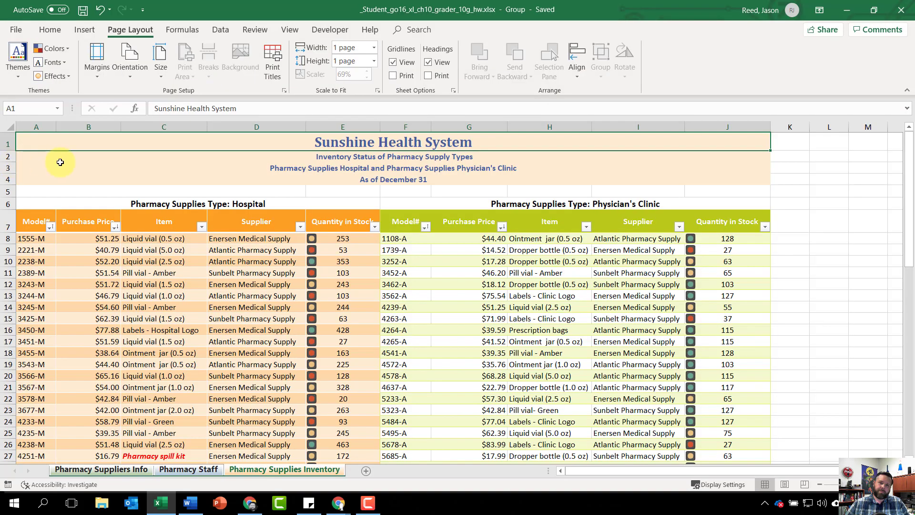
left_click(901, 9)
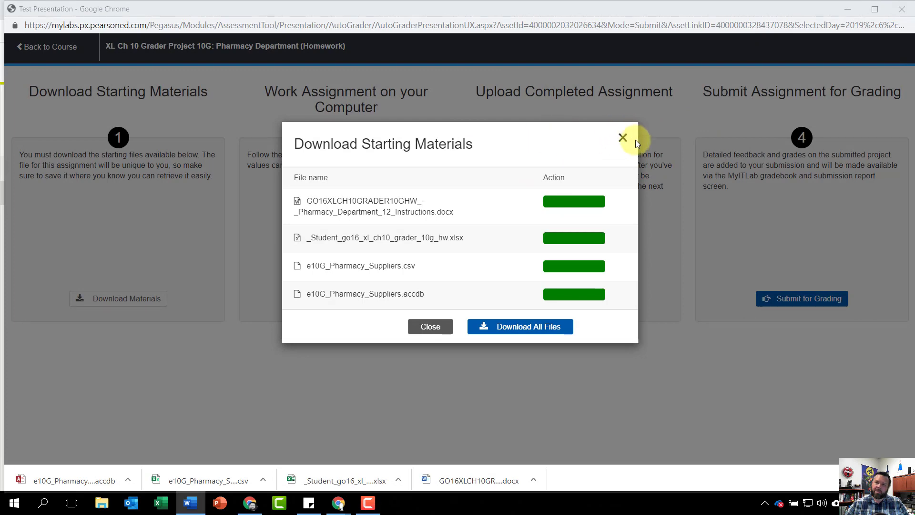
Step: In Chrome, upload _Student_go16_xl_ch10_grader_10g_hw.xlsx as the completed assignment and submit it for grading, closing the assignment
left_click(623, 138)
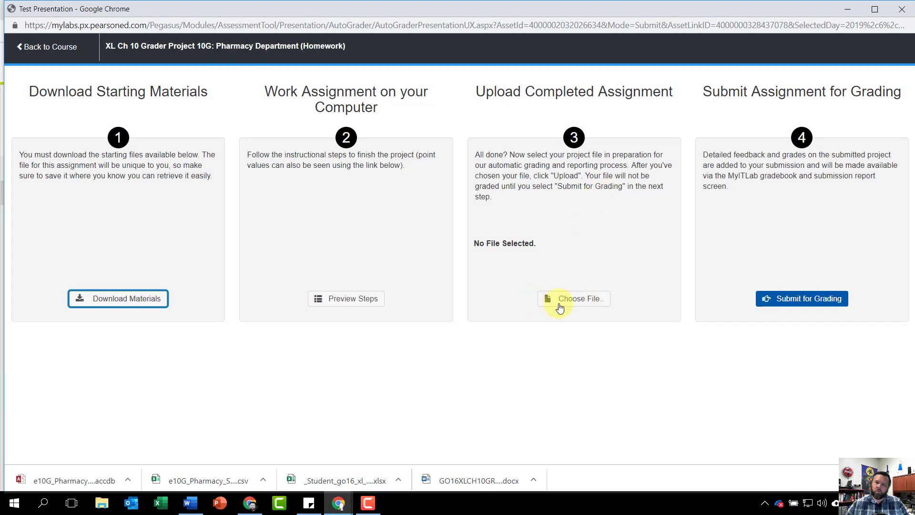
left_click(560, 306)
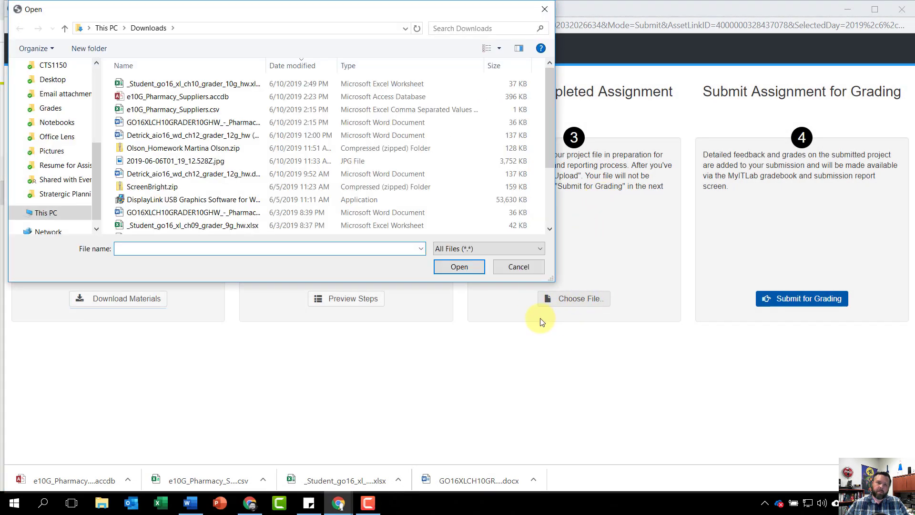
left_click(162, 85)
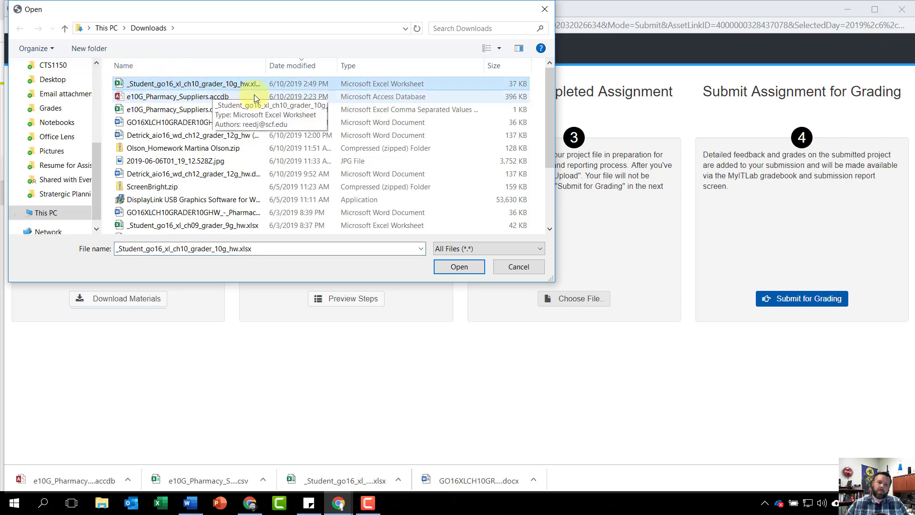
left_click(459, 268)
left_click(563, 308)
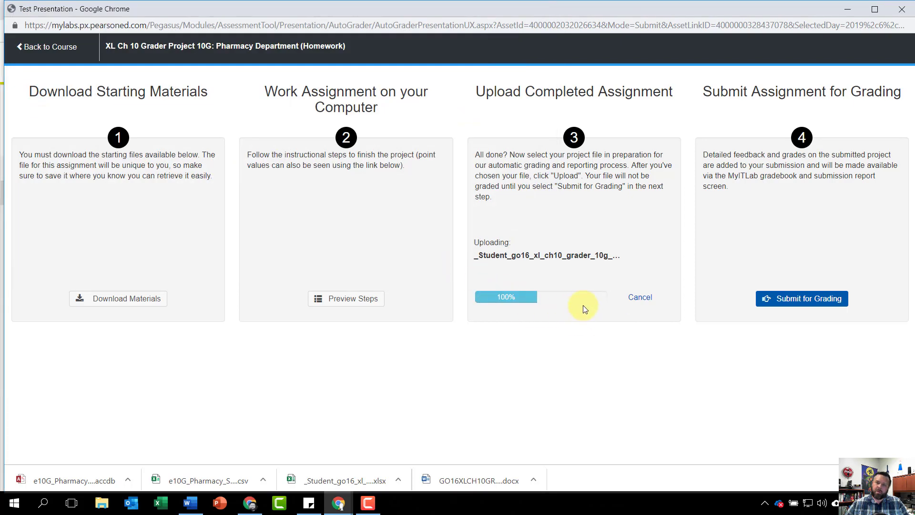
left_click(827, 304)
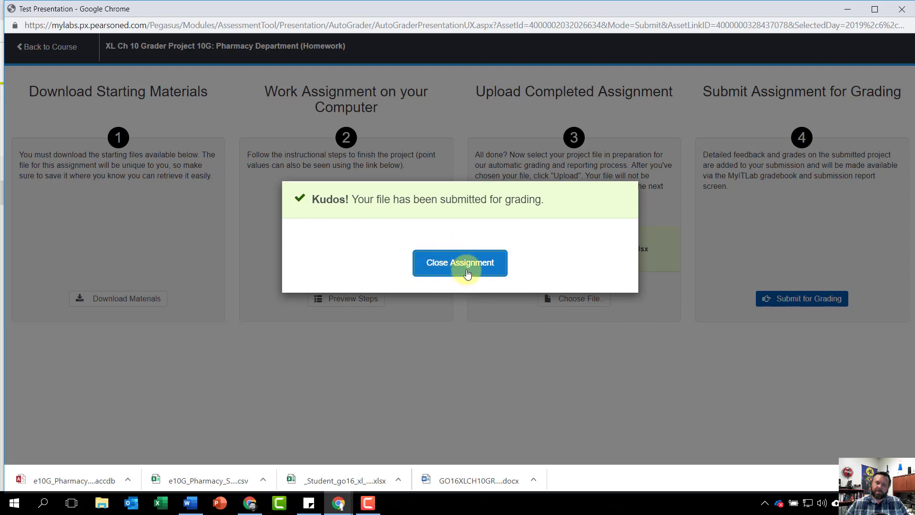
left_click(457, 270)
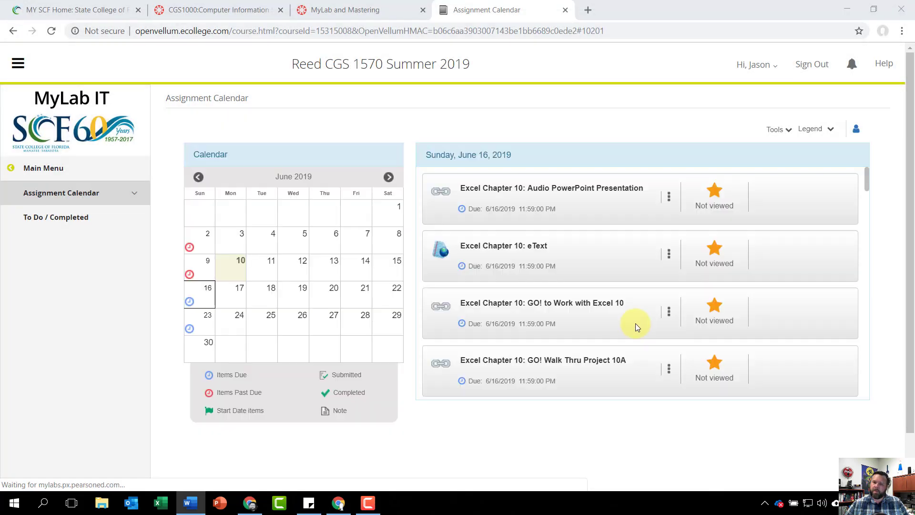
Step: View the submissions for XL Ch 10 Grader Project 10G: Pharmacy Department (Homework) in the assignment calendar
scroll(599, 314, "down", 4)
scroll(599, 313, "down", 2)
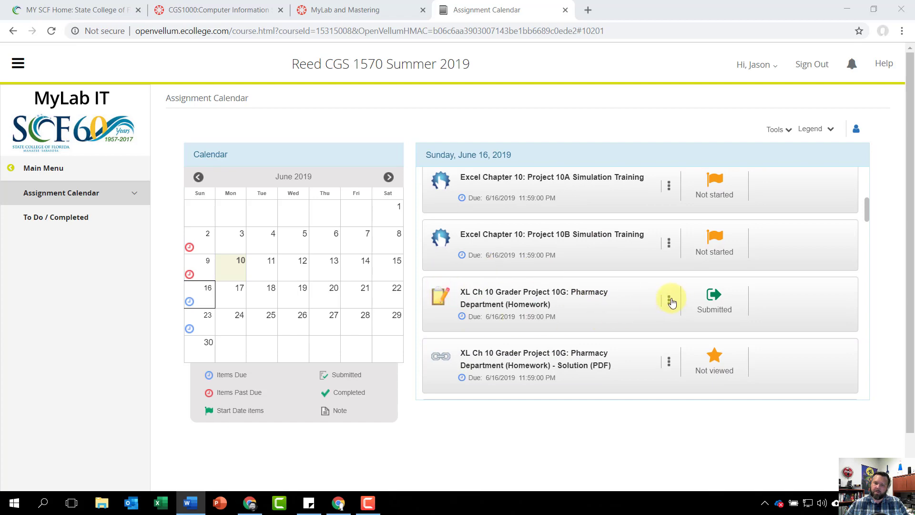
left_click(669, 300)
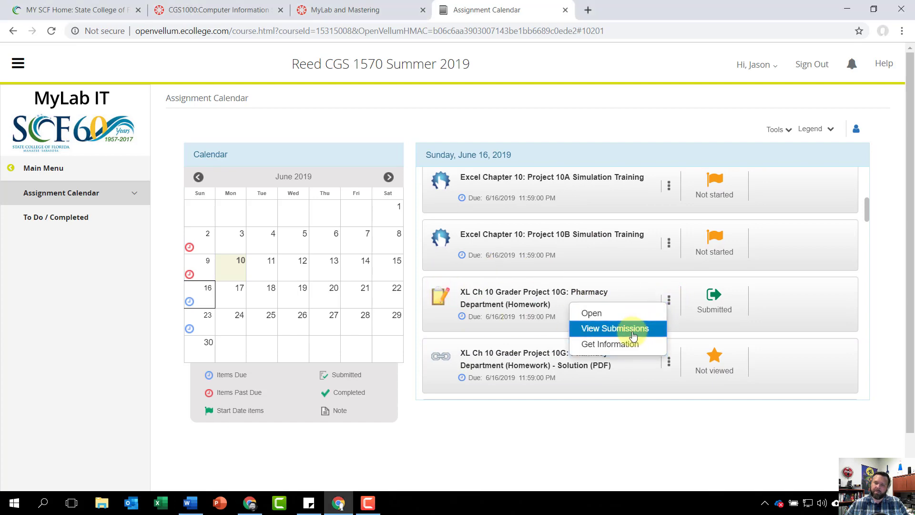
left_click(634, 333)
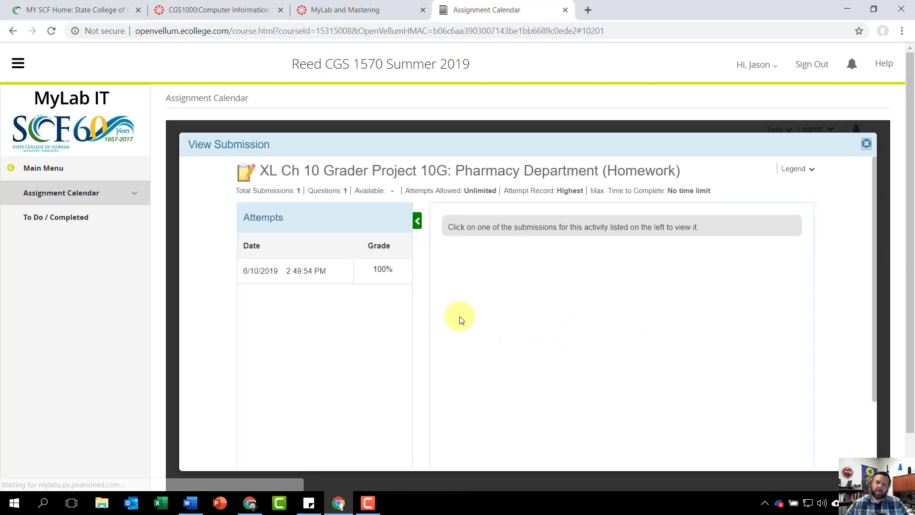